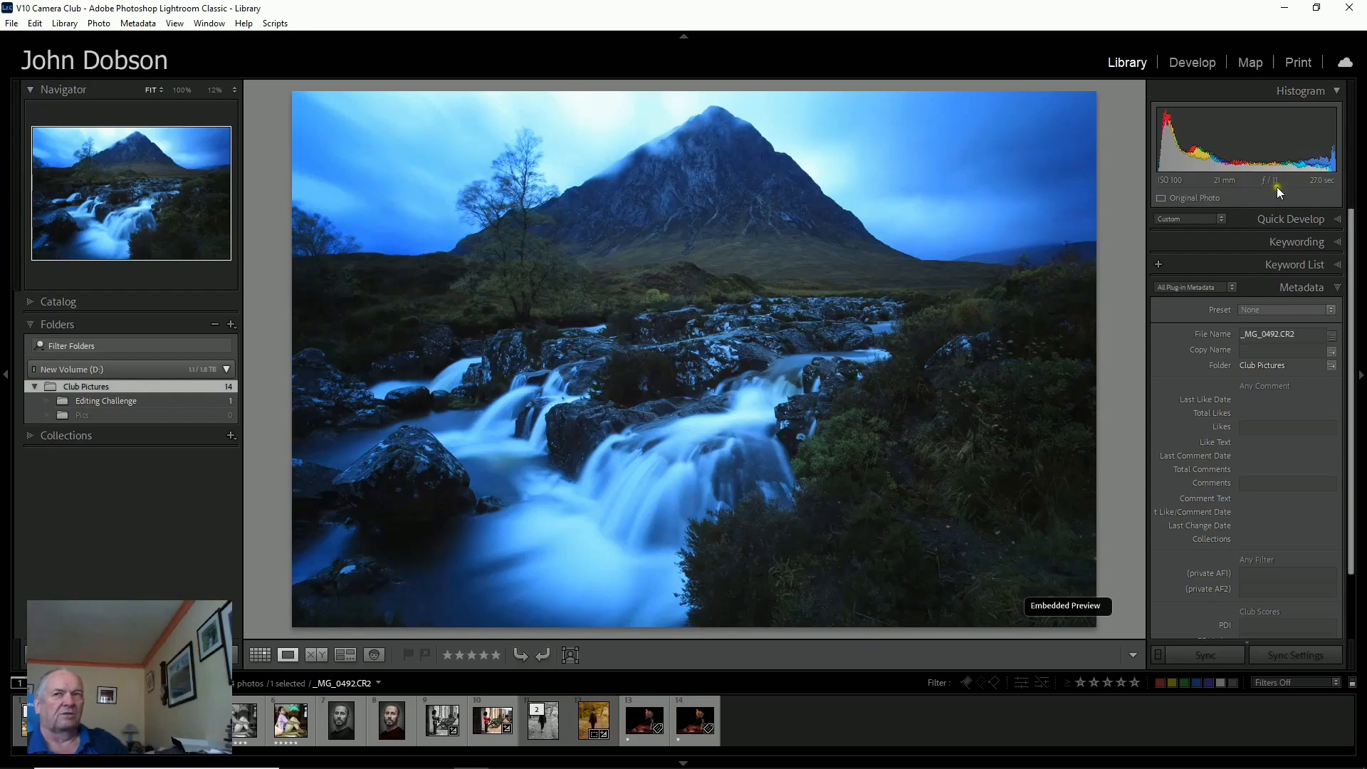
Switch to the Develop module for the selected waterfall photo.
left_click(1193, 62)
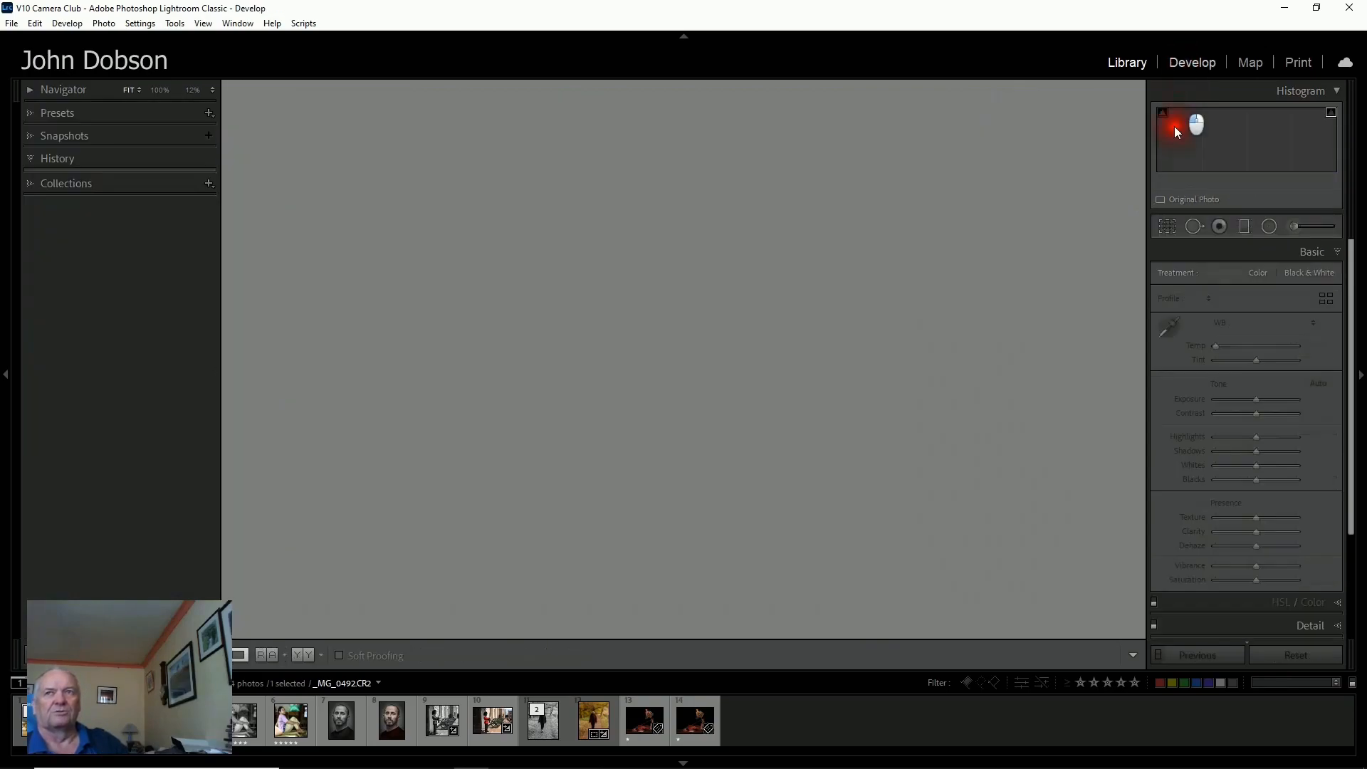
Try raising the white balance temperature and tint, then undo both changes.
mouse_move(1259, 360)
left_mouse_down()
mouse_move(1317, 358)
mouse_move(1242, 348)
mouse_move(1279, 347)
left_mouse_up()
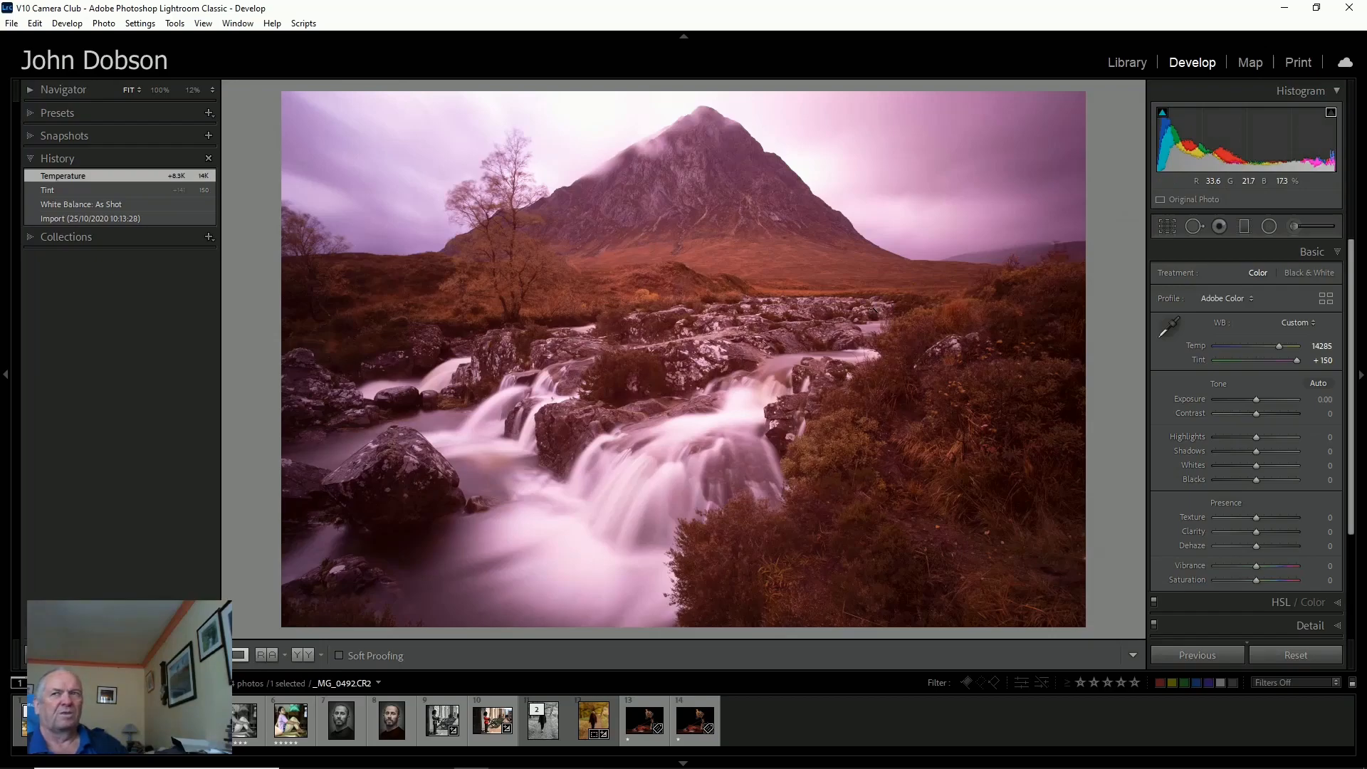
key("ctrl+z")
key("ctrl+z")
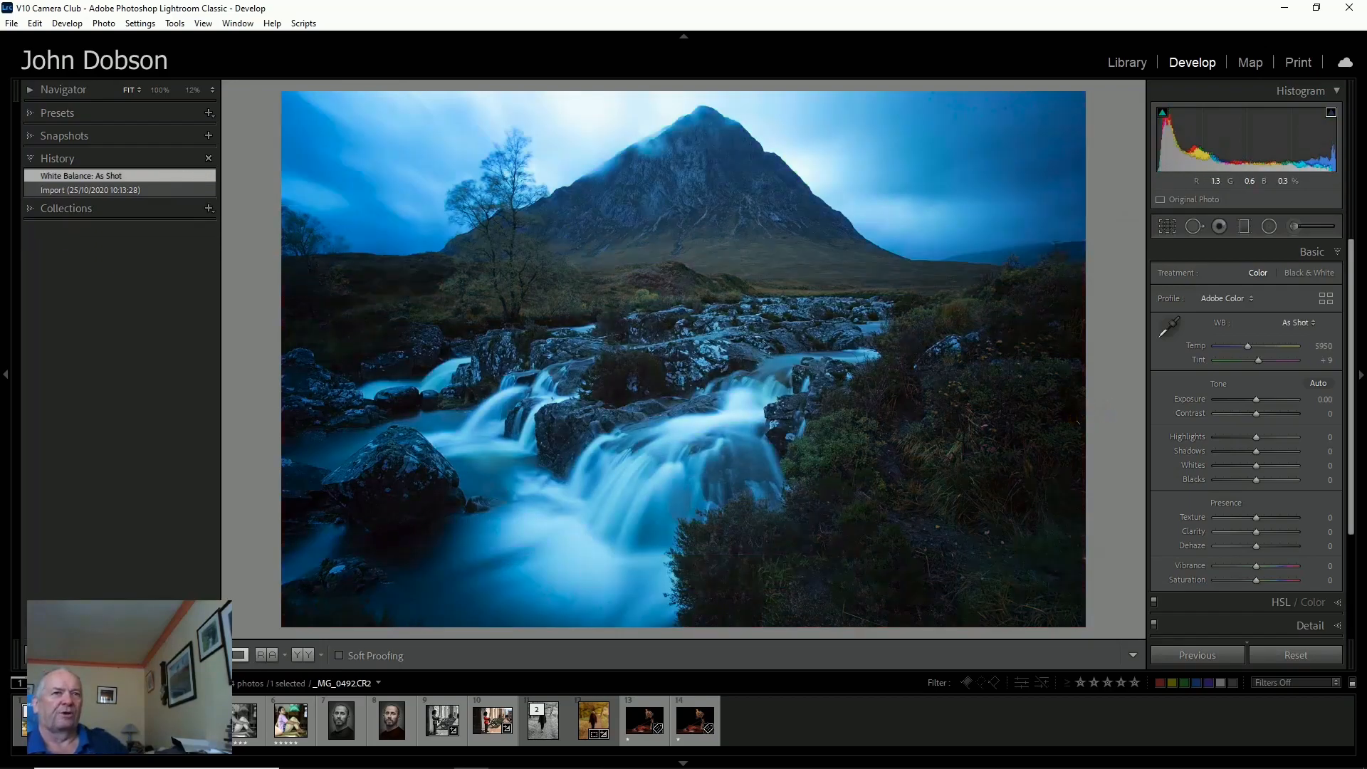
Set the white balance with the eyedropper by sampling a neutral spot in the water.
left_click(1166, 327)
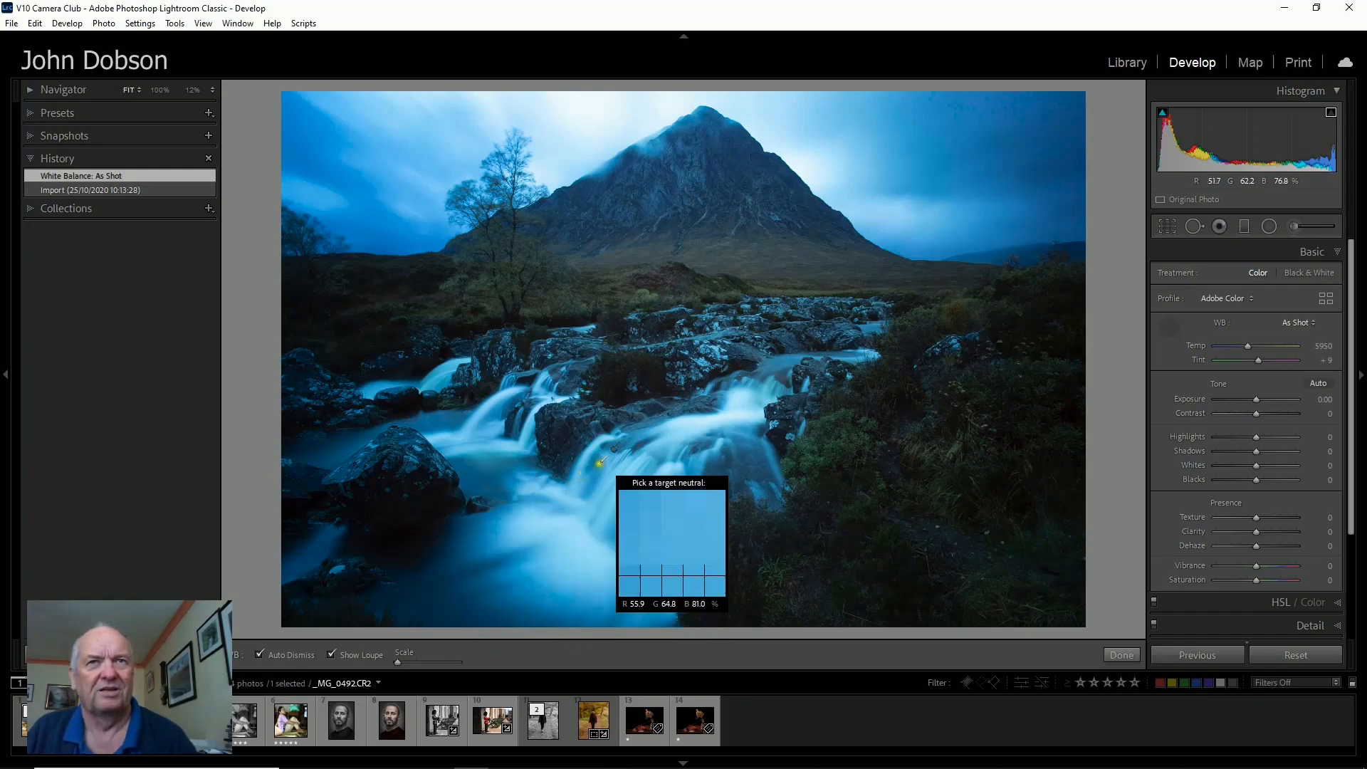
left_click(739, 348)
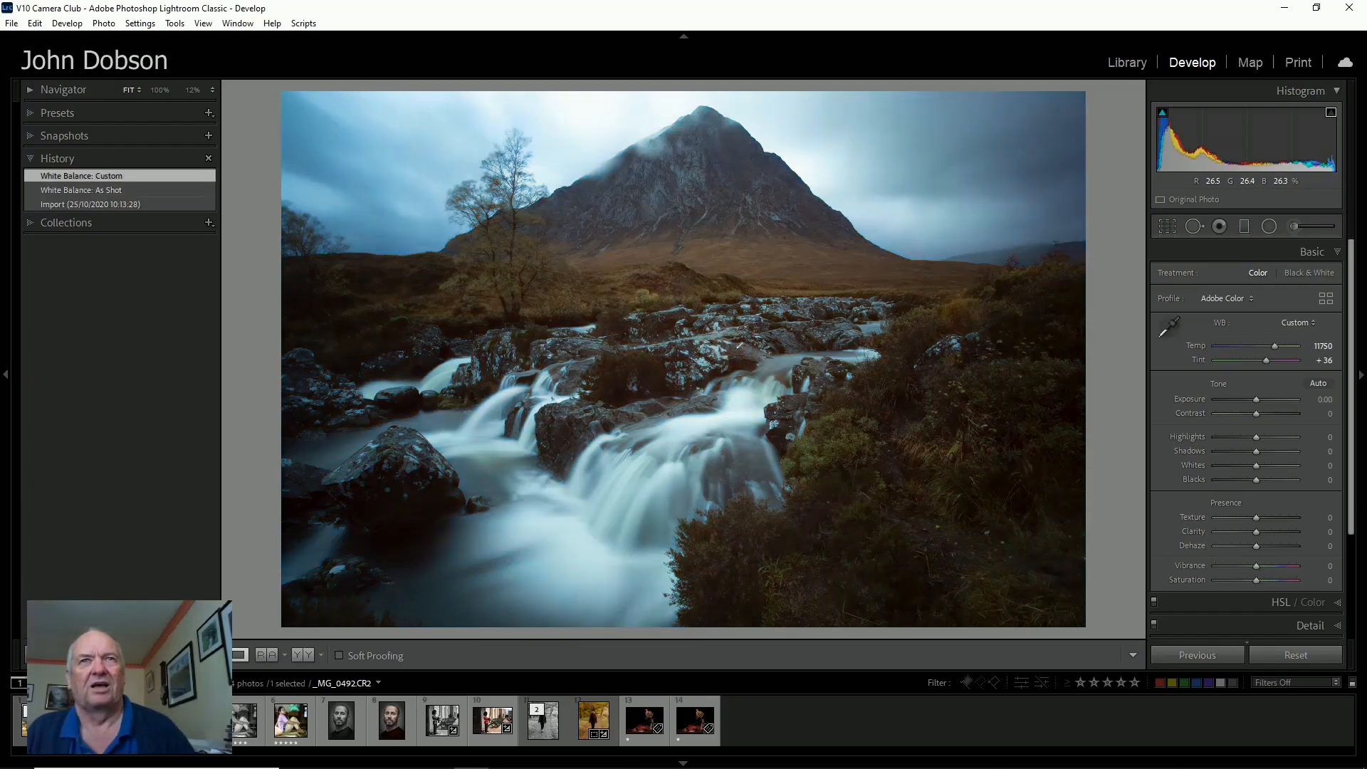
Apply Auto tone and raise the temperature to about 25439, then revert to the Import history state.
left_click(1317, 383)
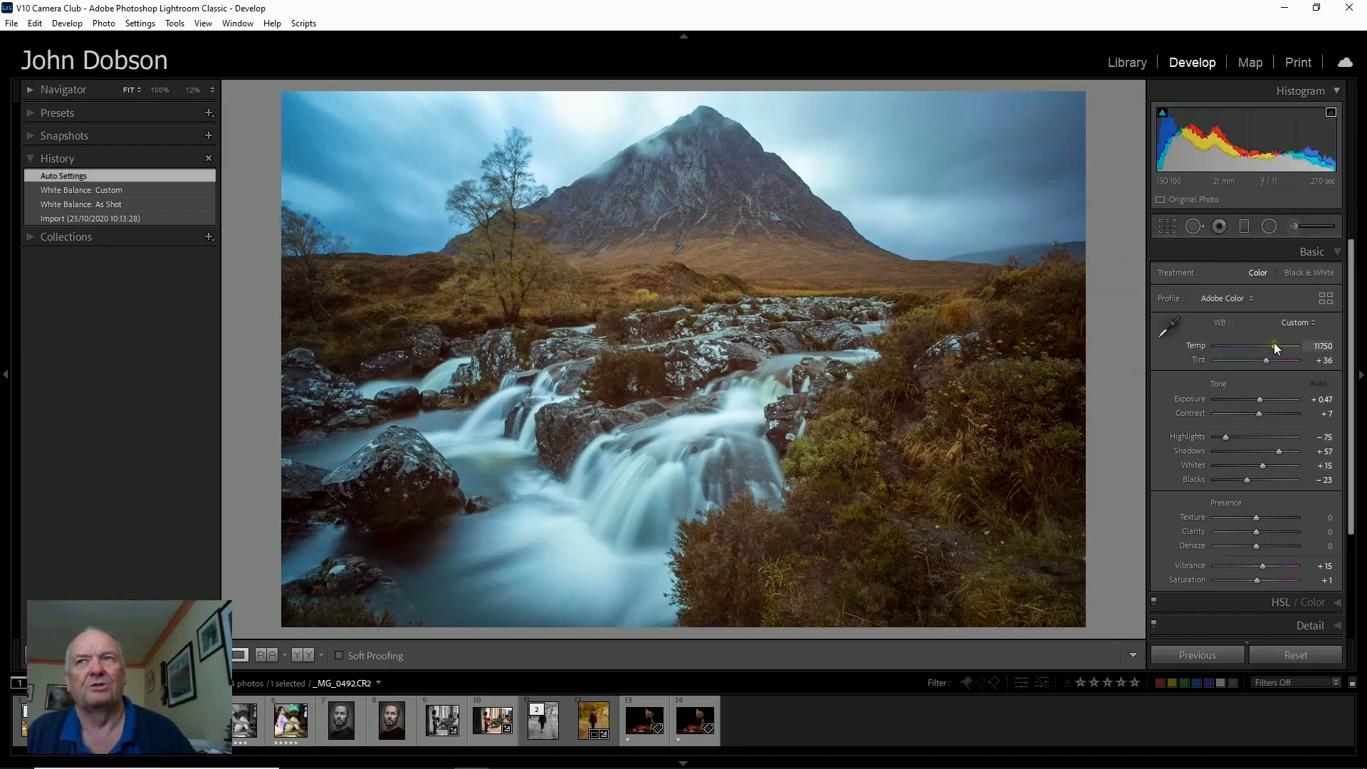
left_click_drag(1274, 344, 1287, 346)
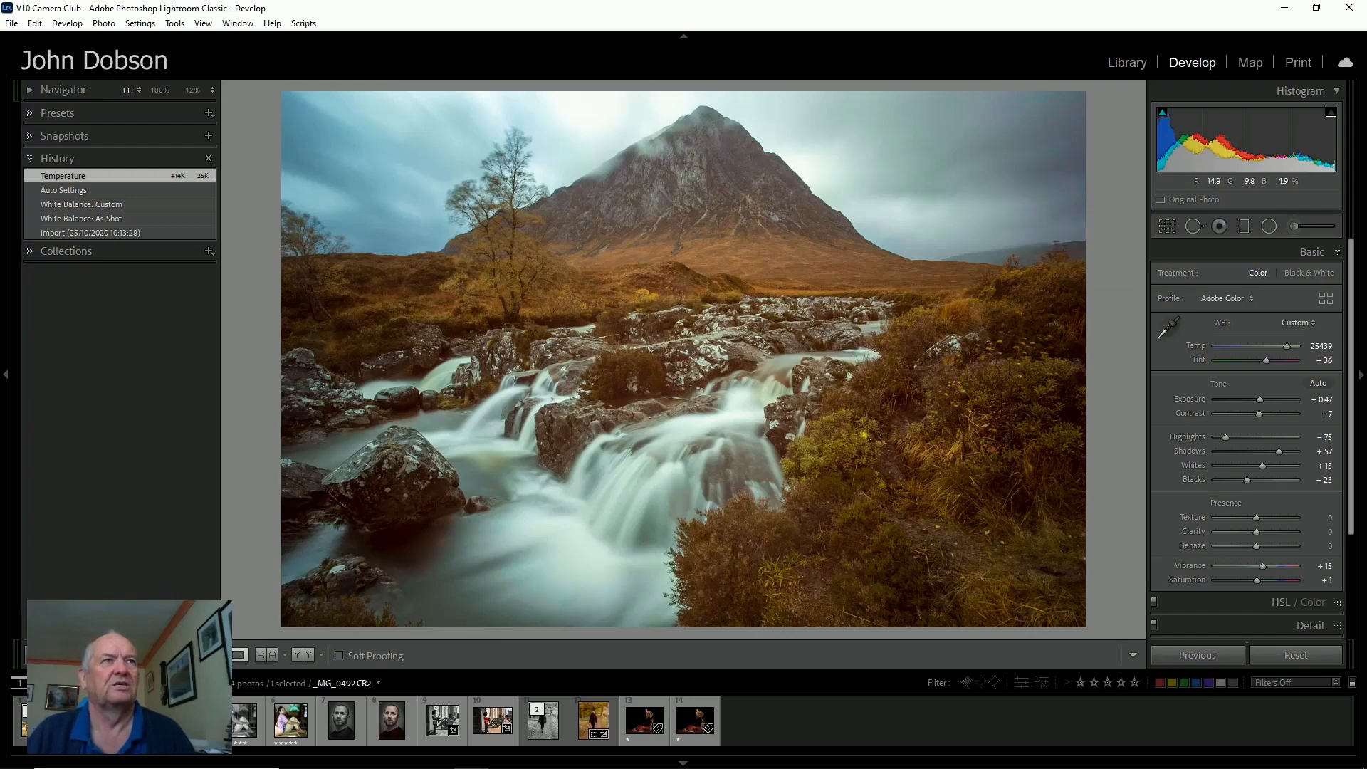
left_click(101, 229)
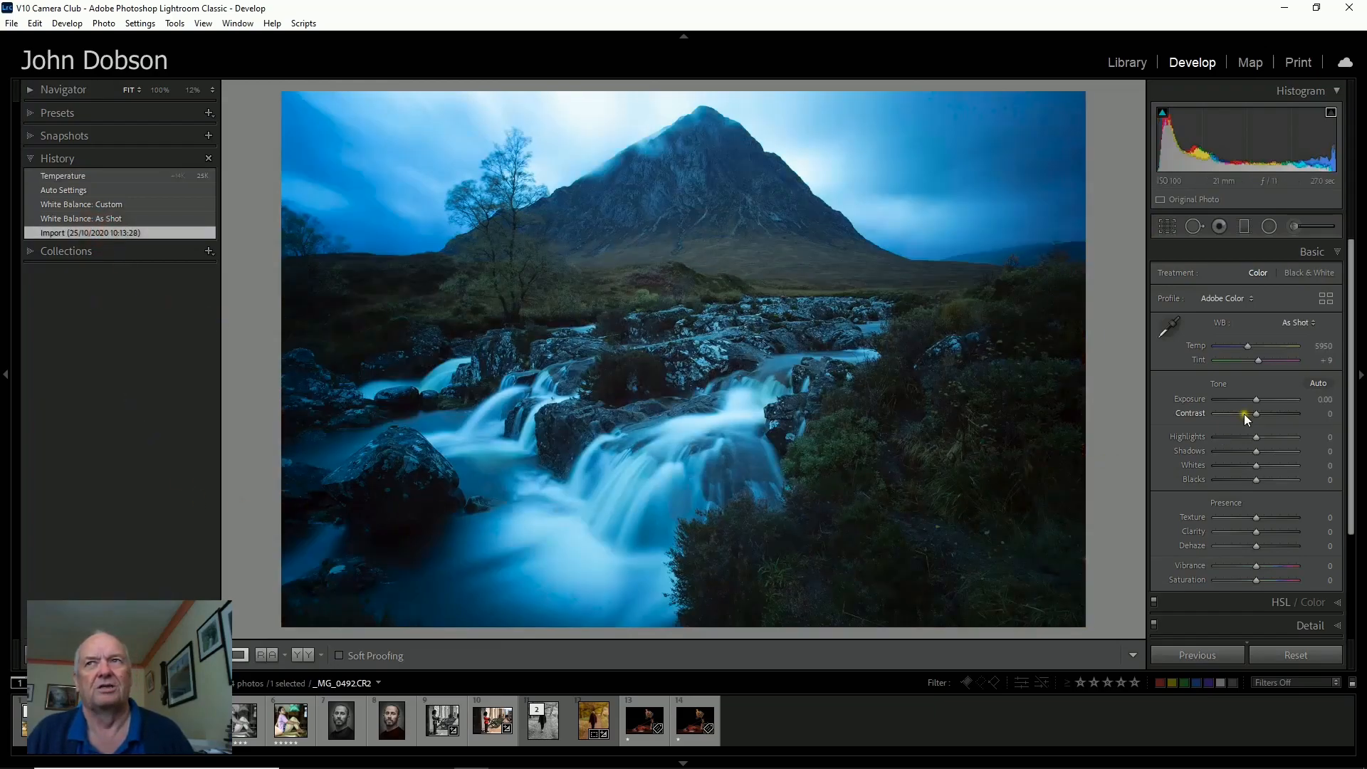
Convert the photo to Black & White and apply Auto tone settings.
left_click(1297, 274)
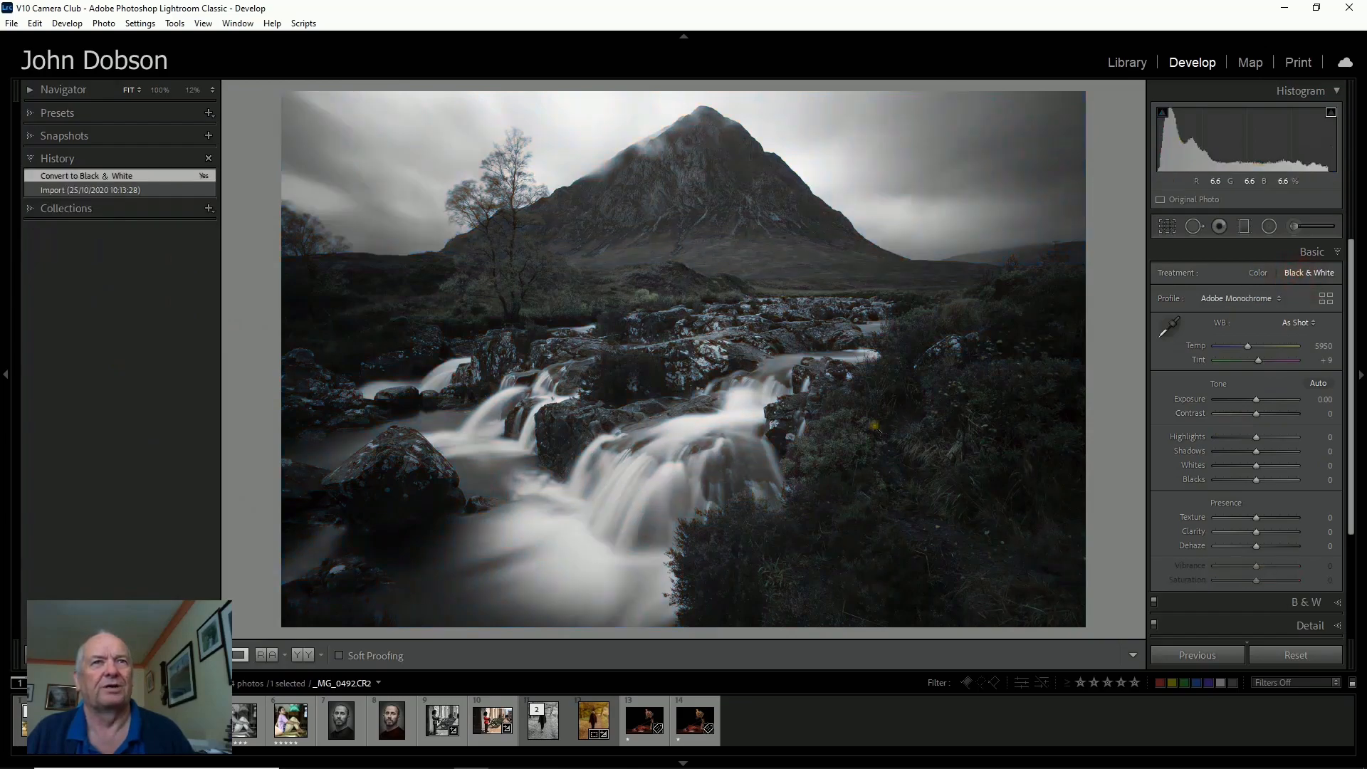
left_click(1319, 384)
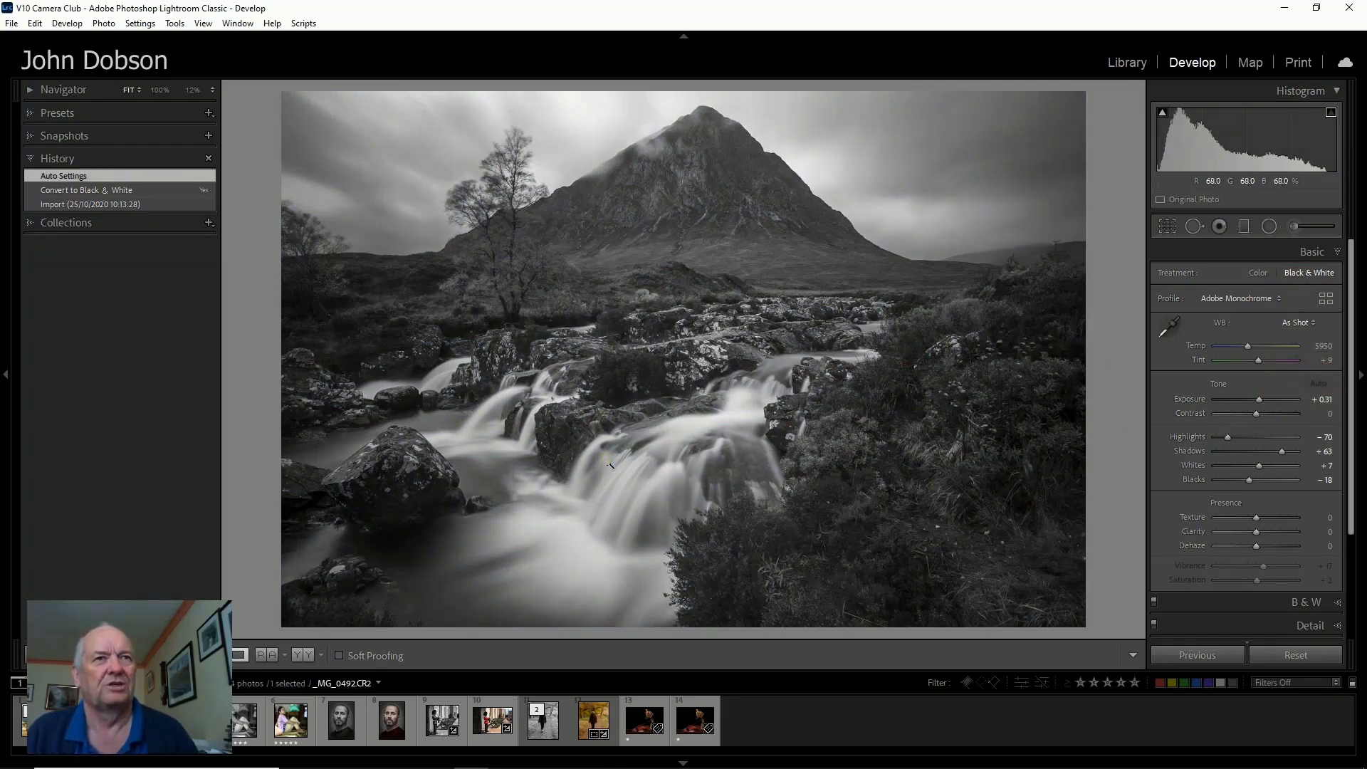
Open the Adjustment Brush and set its exposure to 0.30.
left_click(1291, 228)
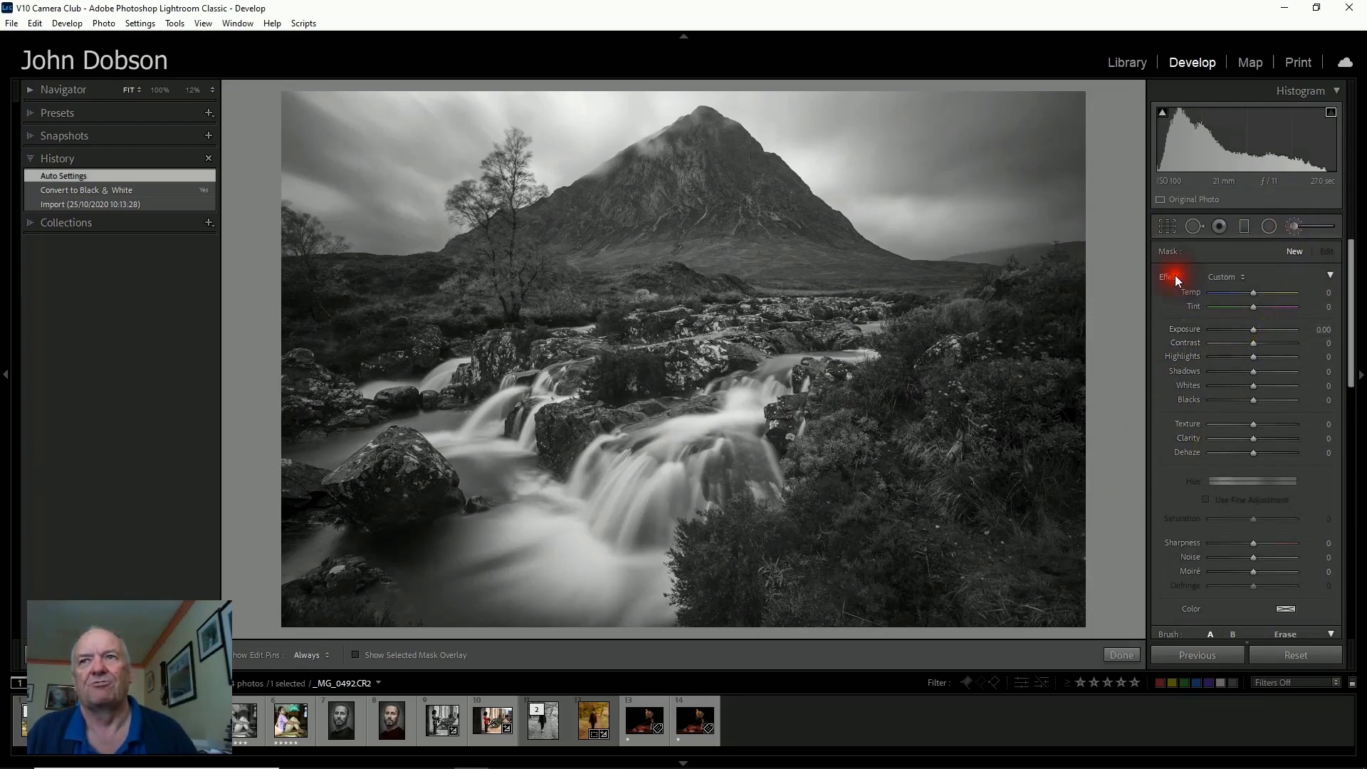
left_click_drag(1257, 330, 1267, 343)
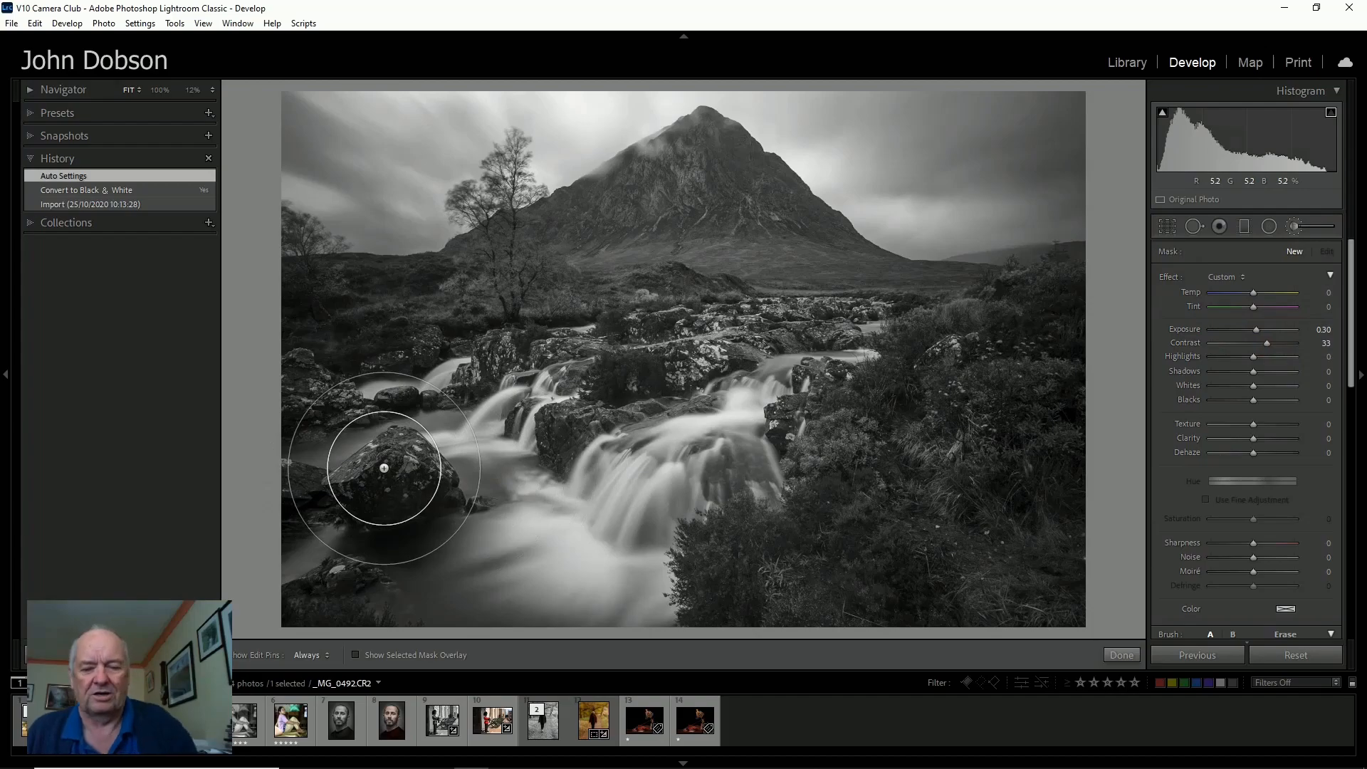
Paint brush strokes over the rocks along the waterfall and raise the mask's exposure to 0.57.
left_click_drag(385, 467, 392, 473)
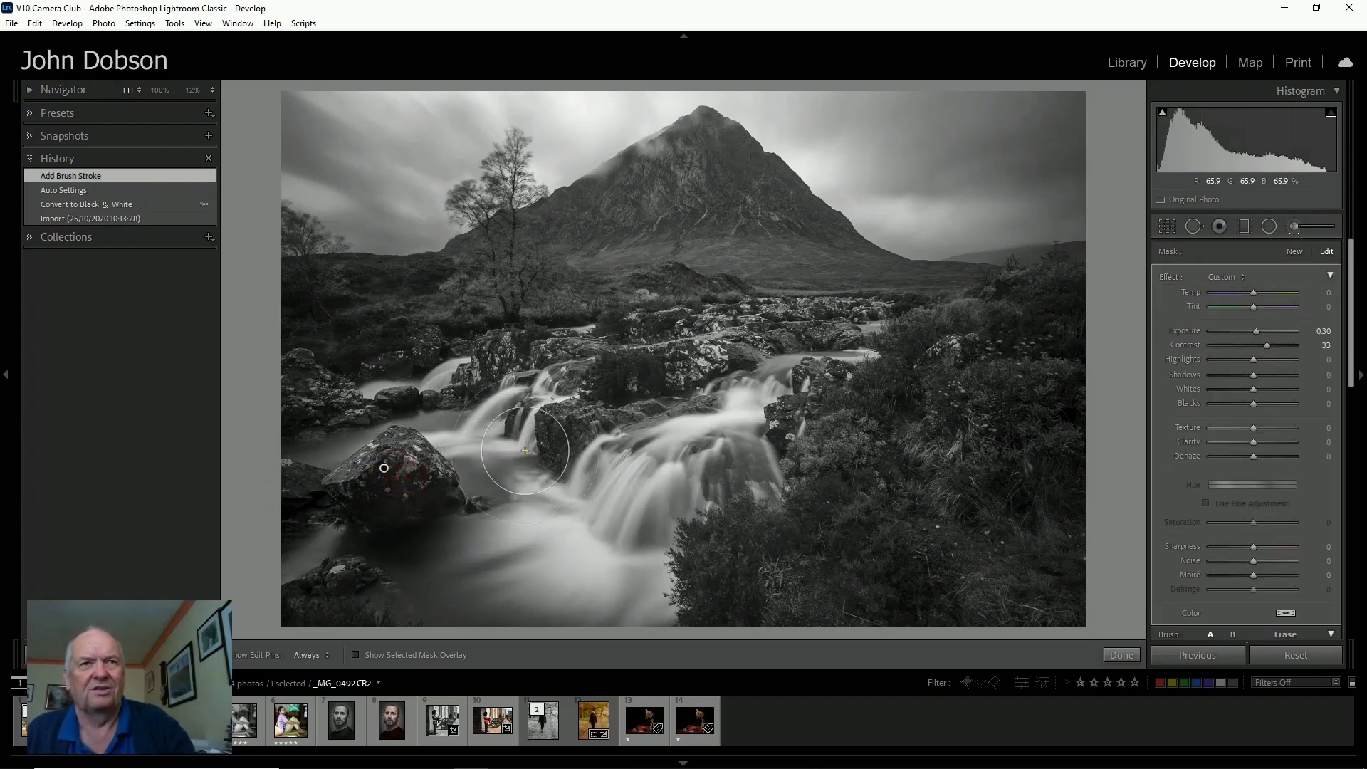
left_click_drag(541, 438, 570, 417)
left_click_drag(699, 364, 663, 371)
left_click_drag(632, 378, 598, 380)
left_click_drag(511, 357, 483, 355)
left_click_drag(254, 418, 333, 391)
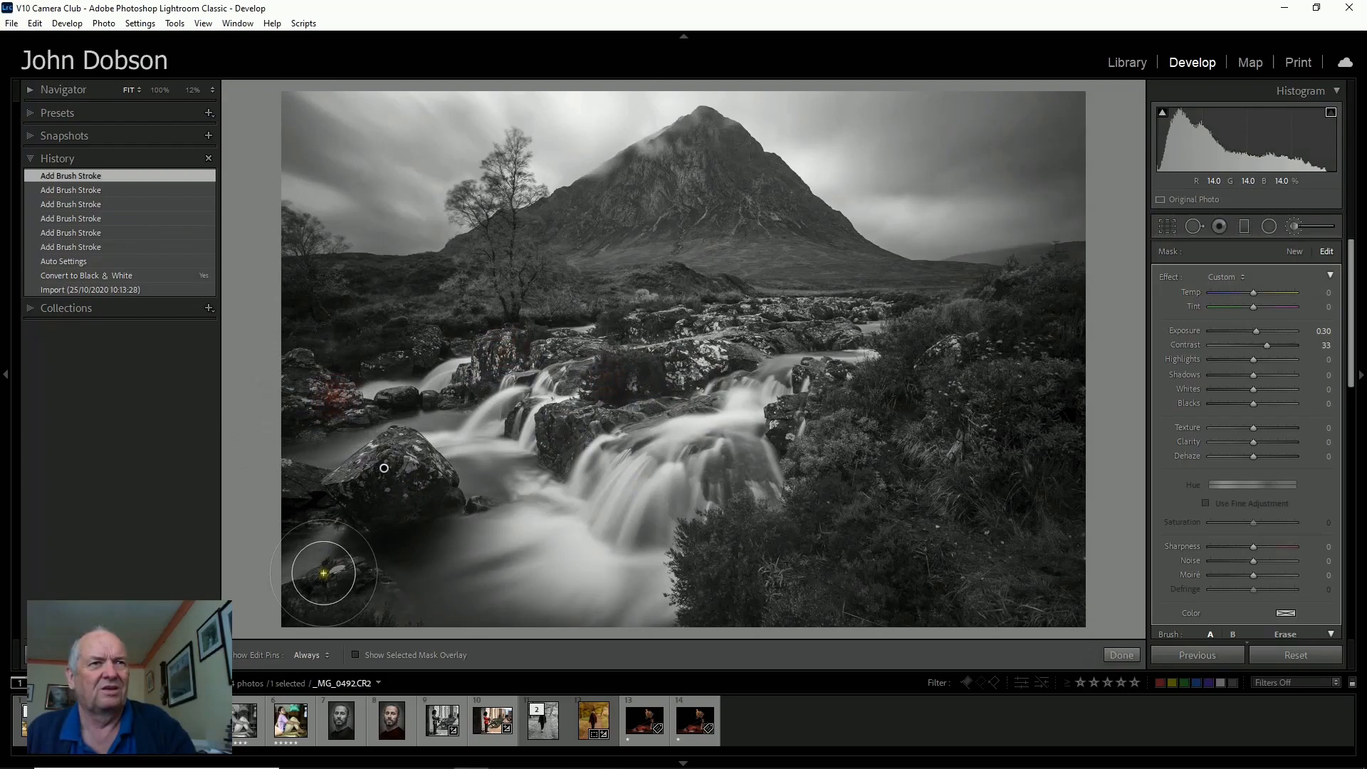
left_click(323, 573)
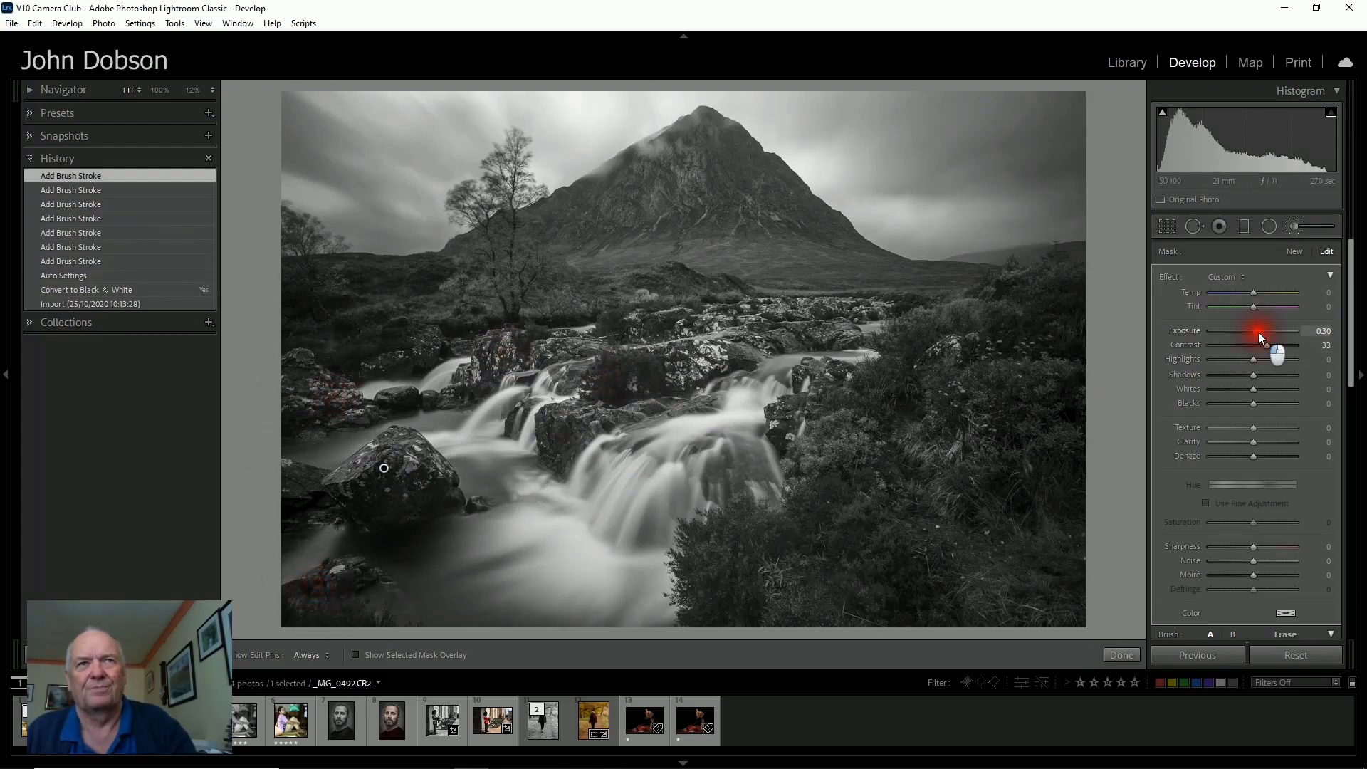
left_click_drag(1259, 332, 1262, 331)
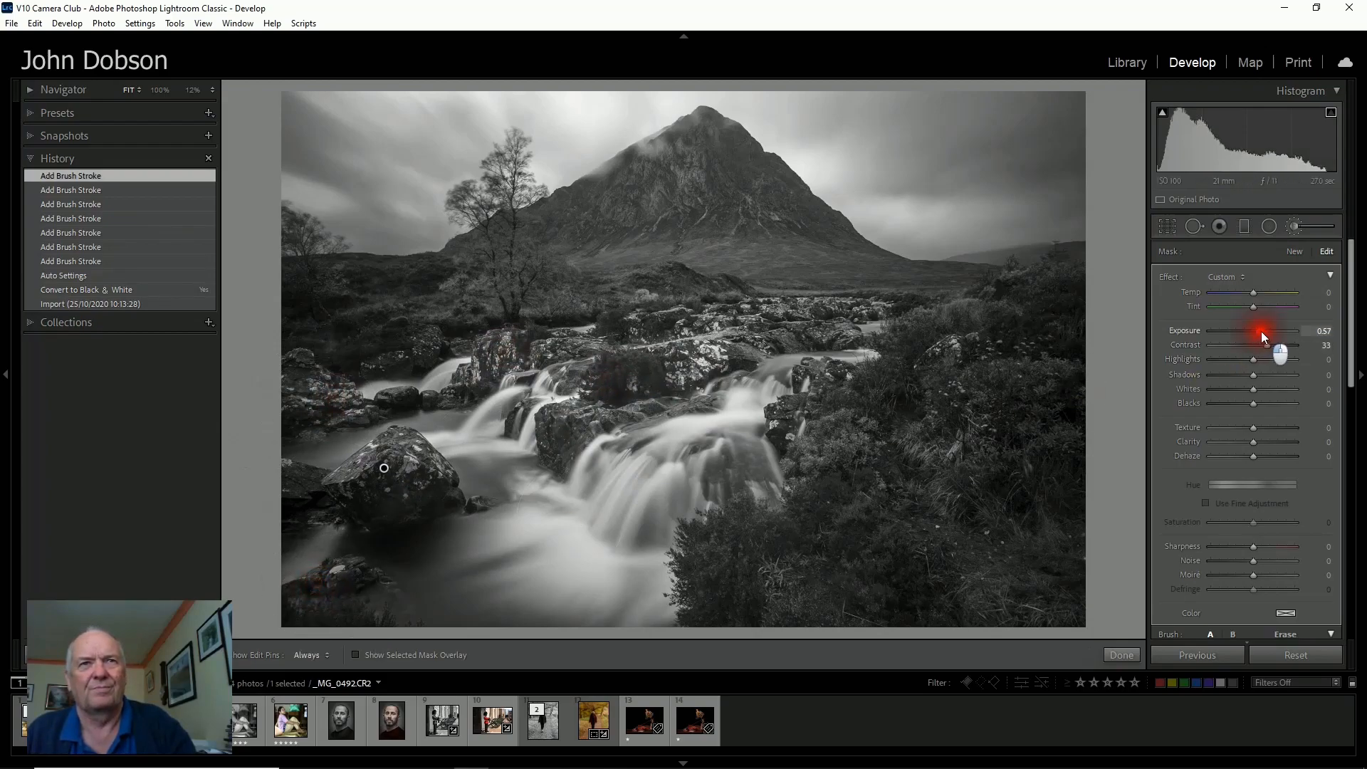
Start a new brush mask on the lower-right foliage and set its exposure to 0.71.
left_click(1295, 253)
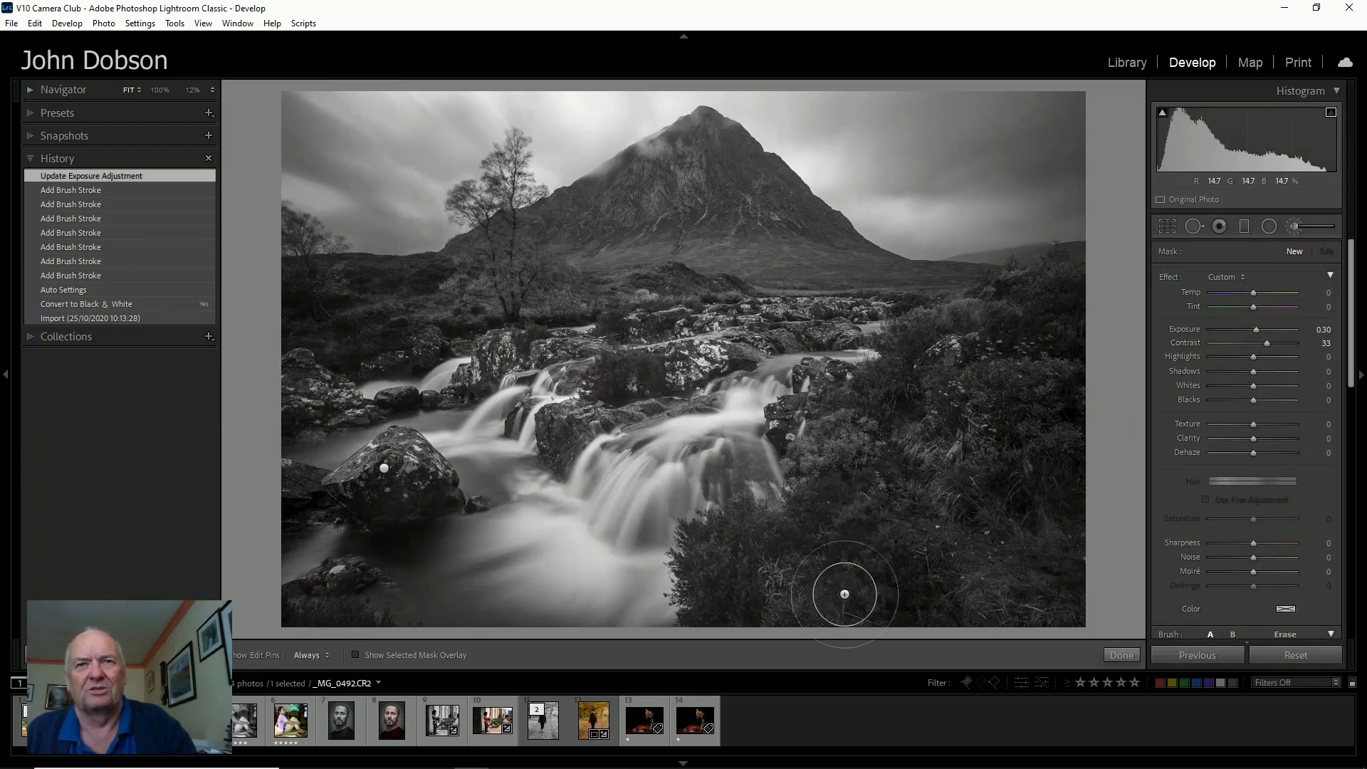
left_click(970, 578)
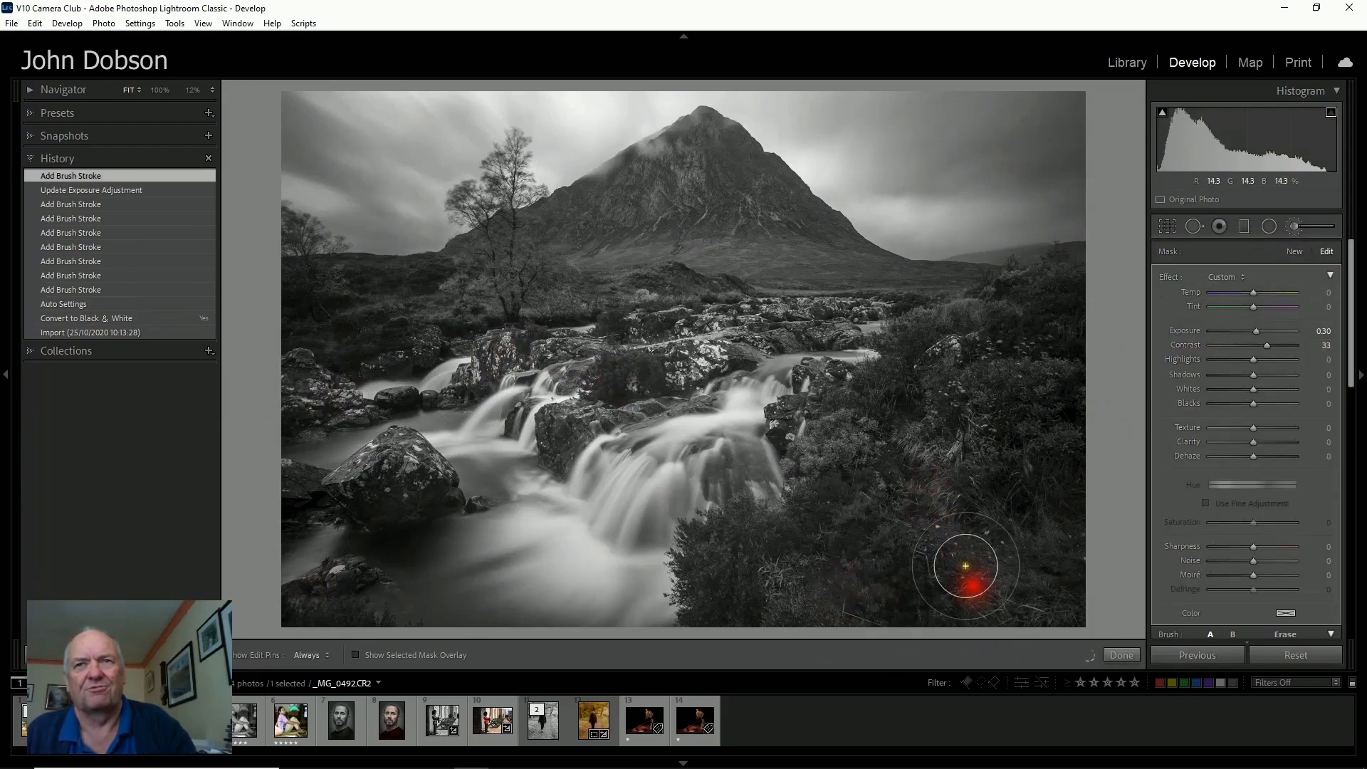
left_click_drag(1257, 331, 1263, 335)
Paint over the heather and bushes on the lower right, then finish with the brush.
left_click_drag(993, 430, 1017, 457)
left_click(1035, 457)
left_click(958, 366)
left_click_drag(912, 418, 847, 494)
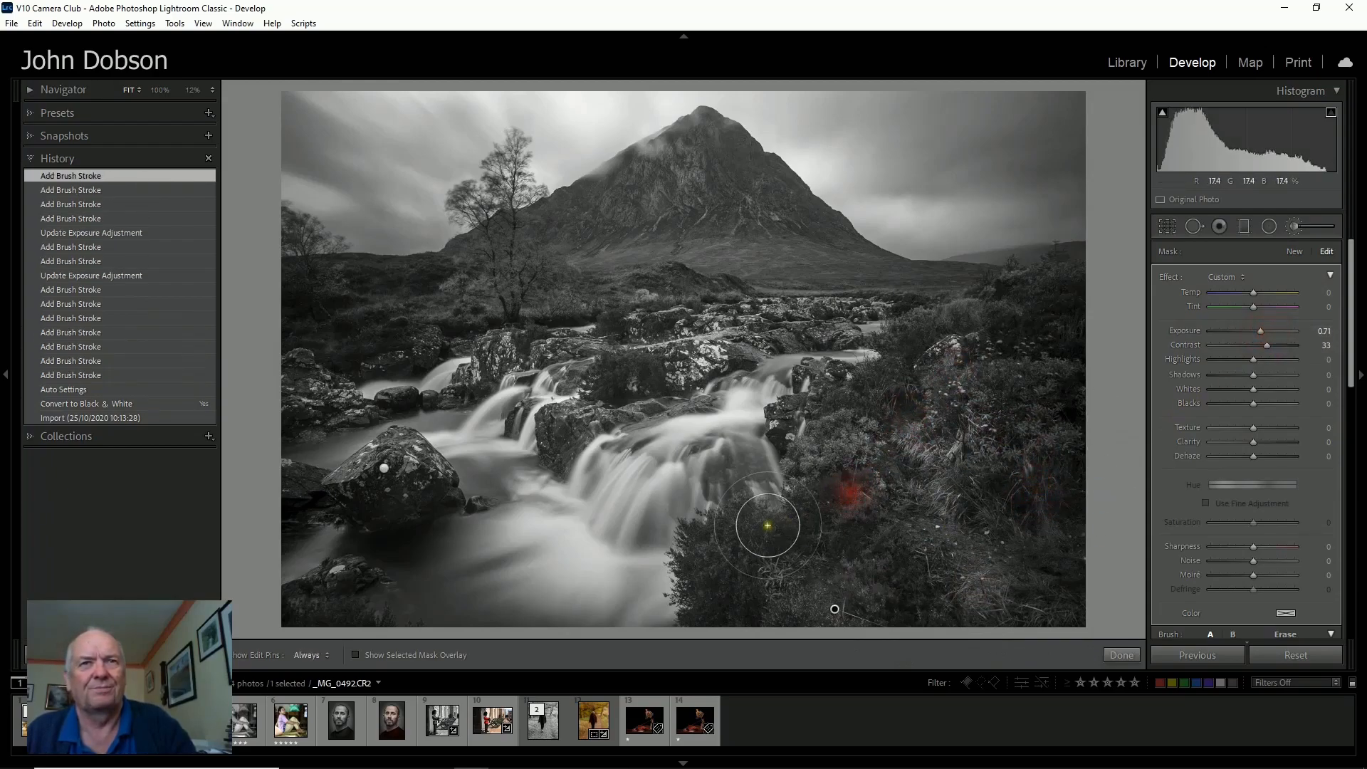
left_click(730, 573)
left_click(720, 610)
left_click(872, 564)
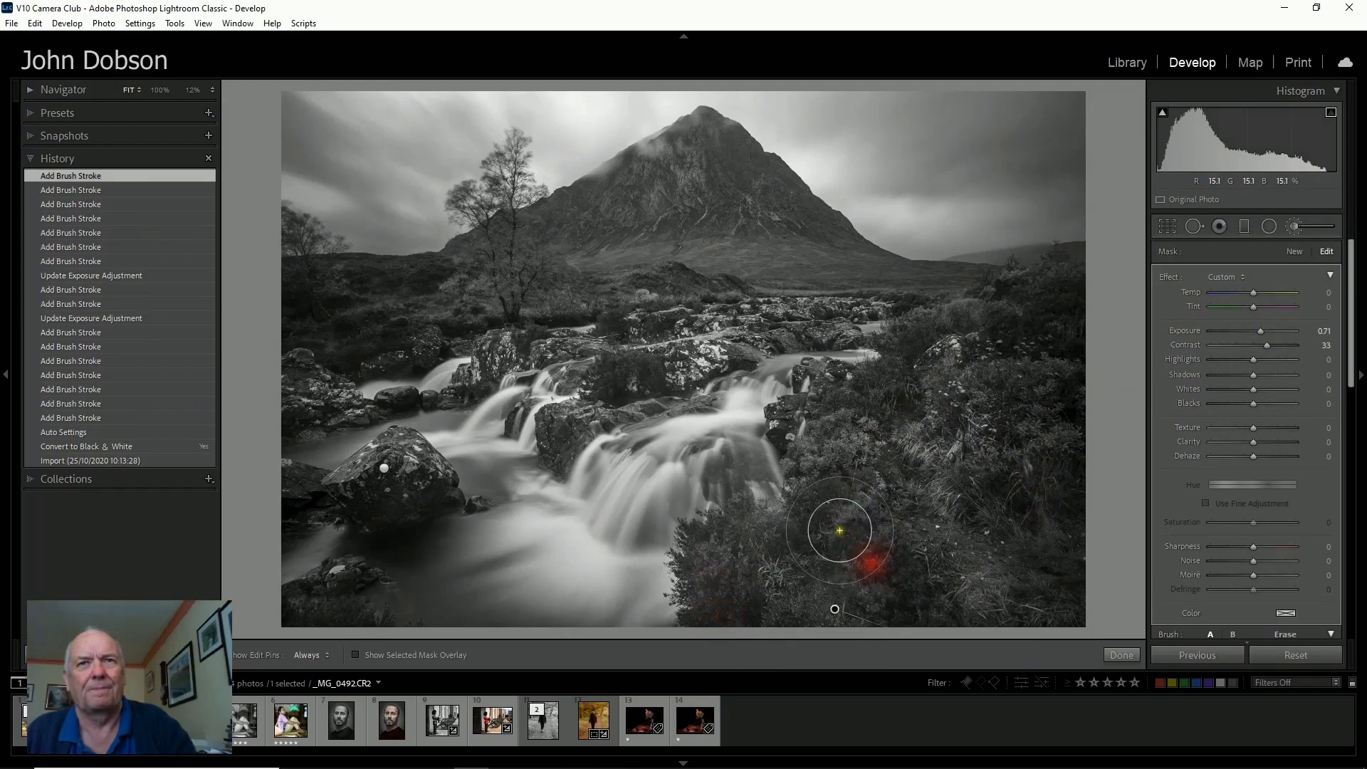
left_click(909, 584)
left_click(983, 604)
left_click(923, 511)
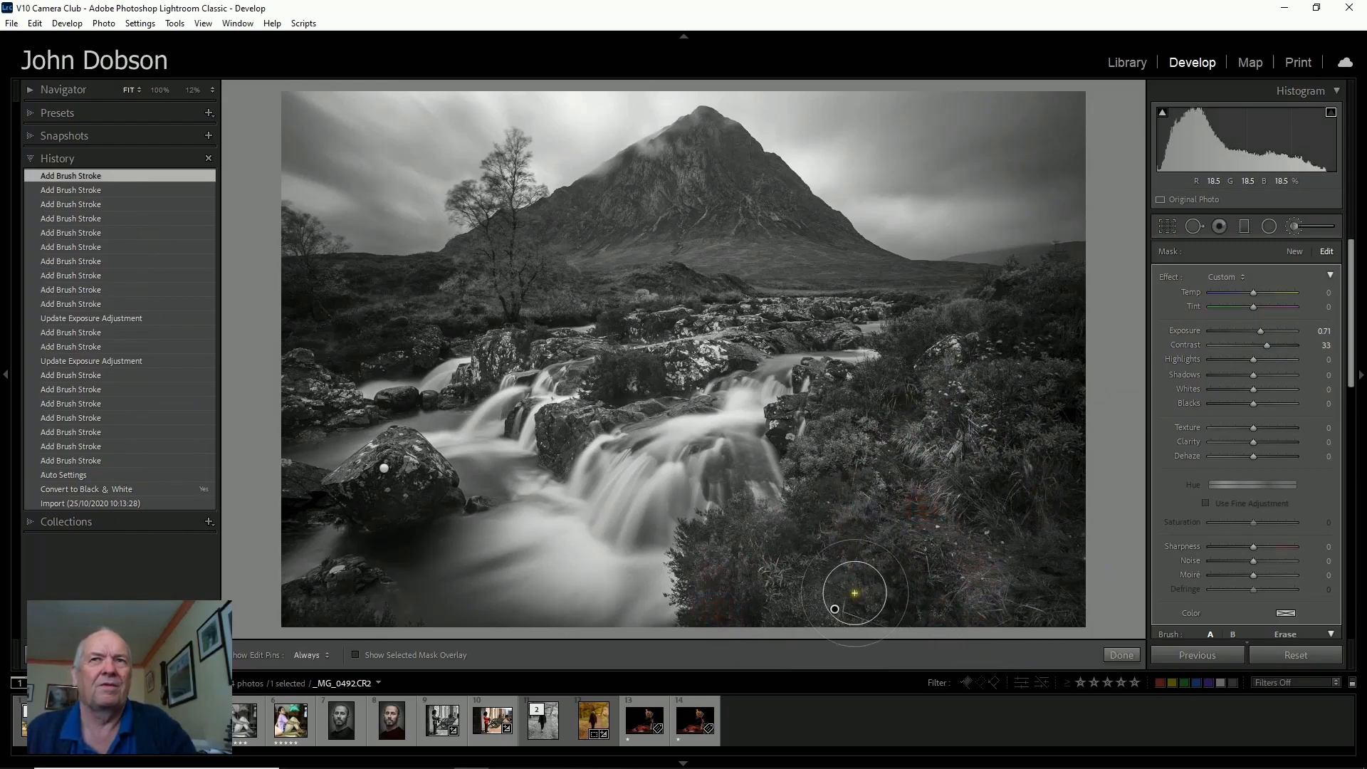
left_click(1129, 656)
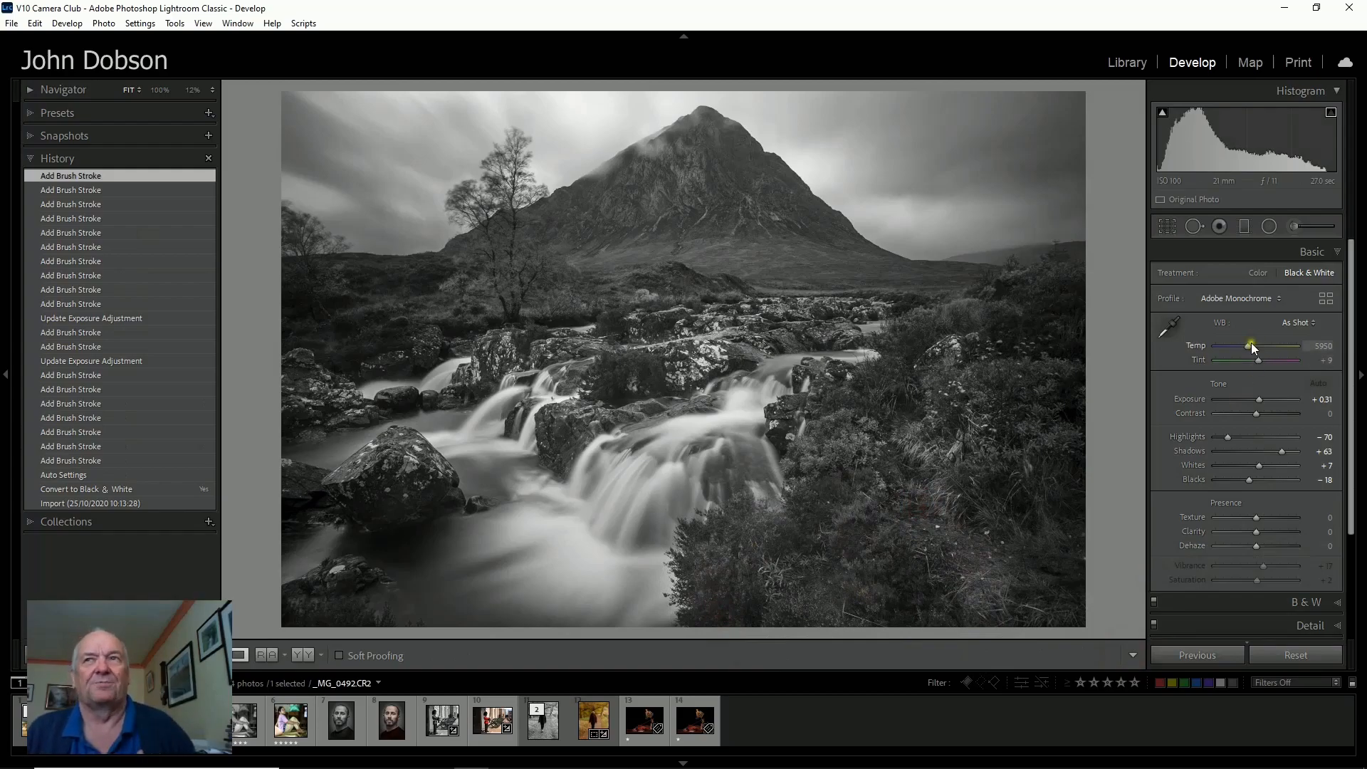
Compare the Color and Black & White treatments, then revert to the imported original.
left_click(1256, 272)
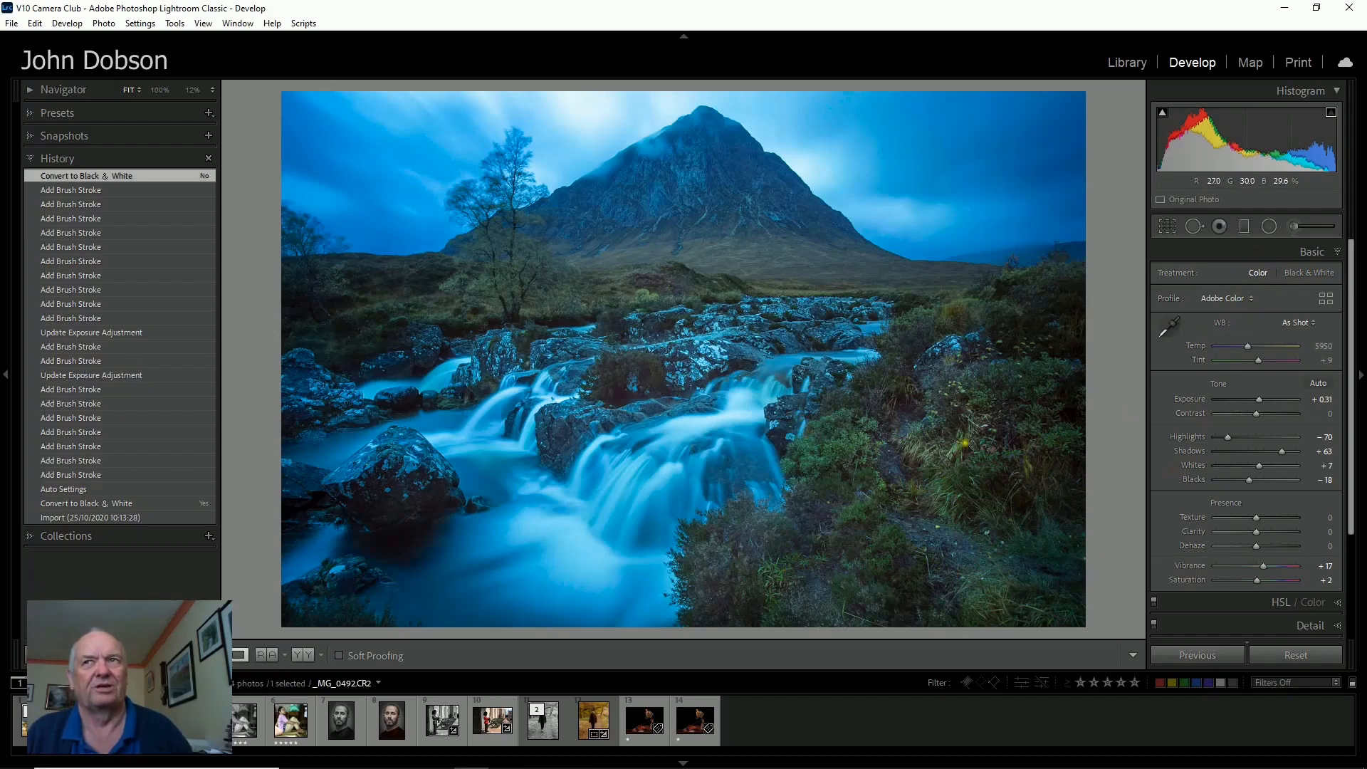
left_click(1299, 275)
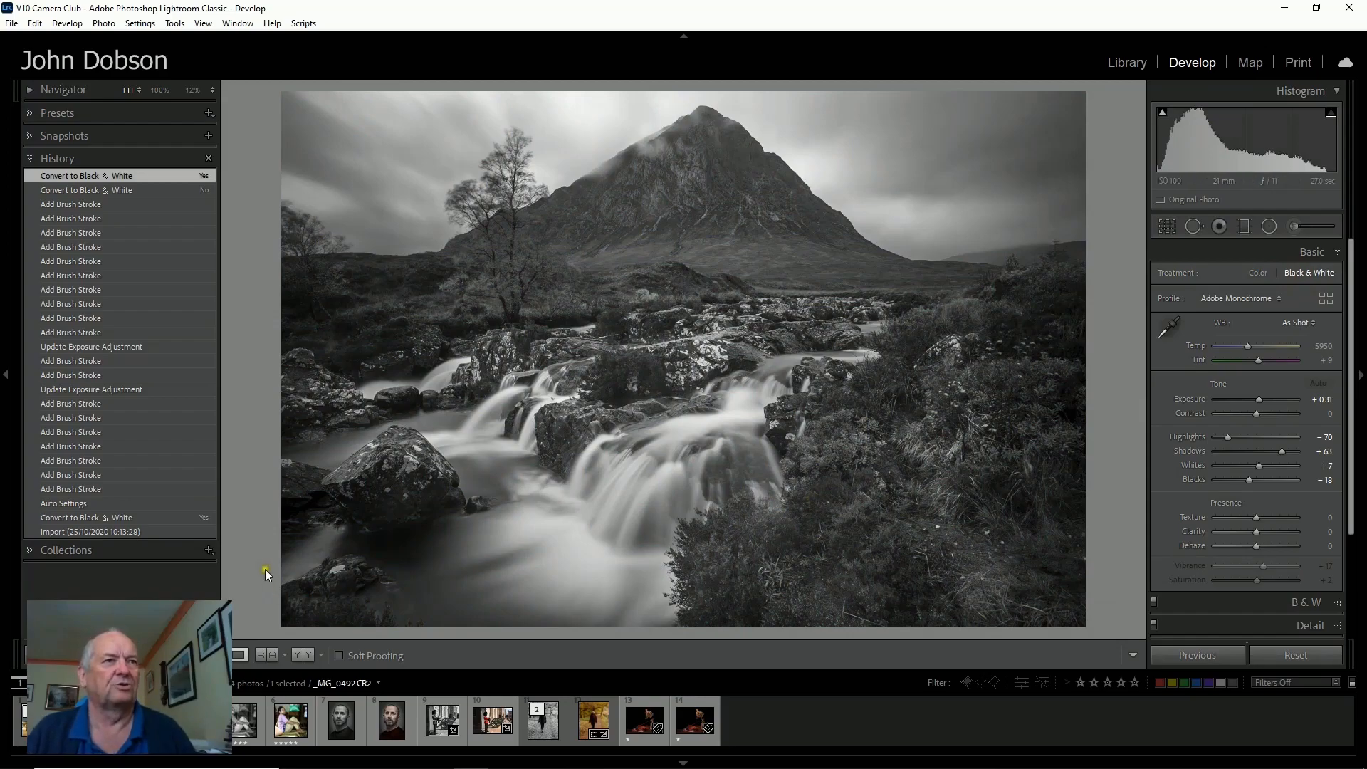
left_click(182, 532)
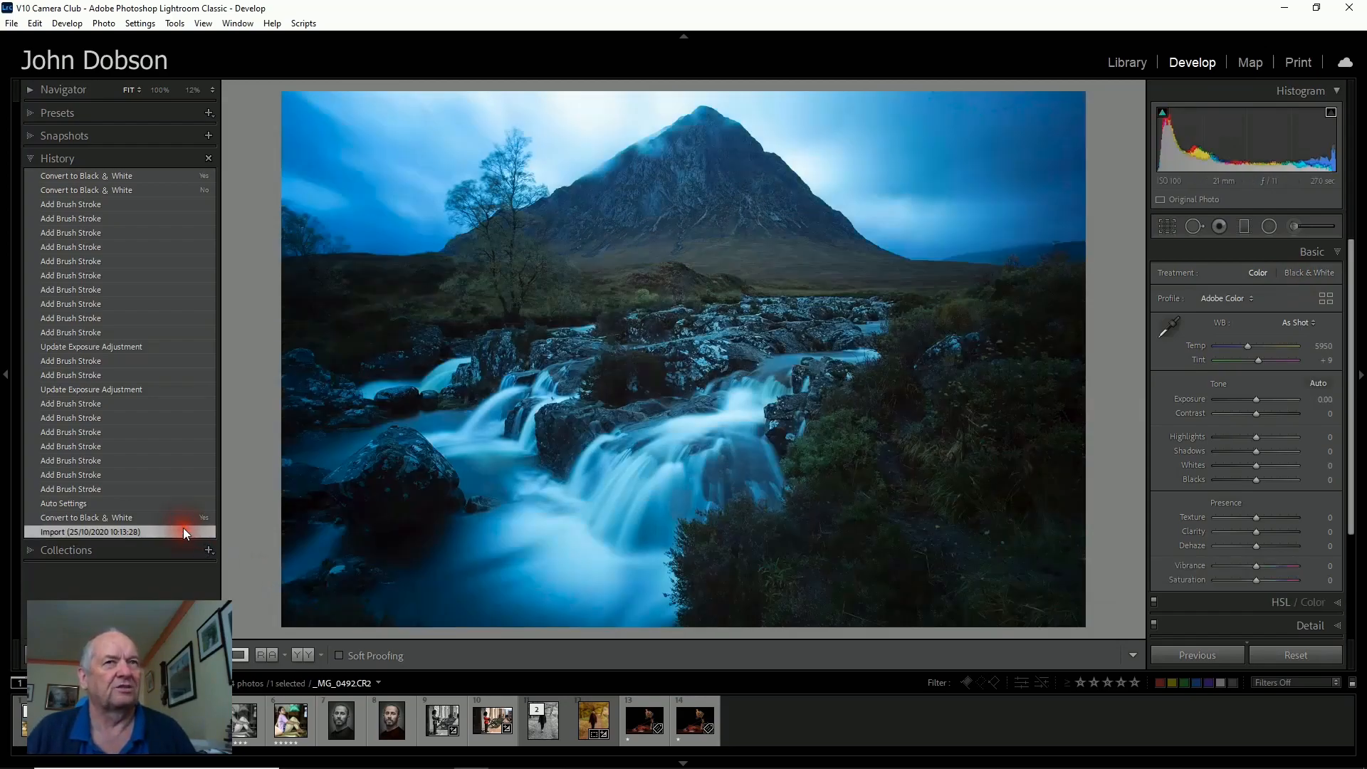
Open the photo in Photoshop for editing.
right_click(638, 428)
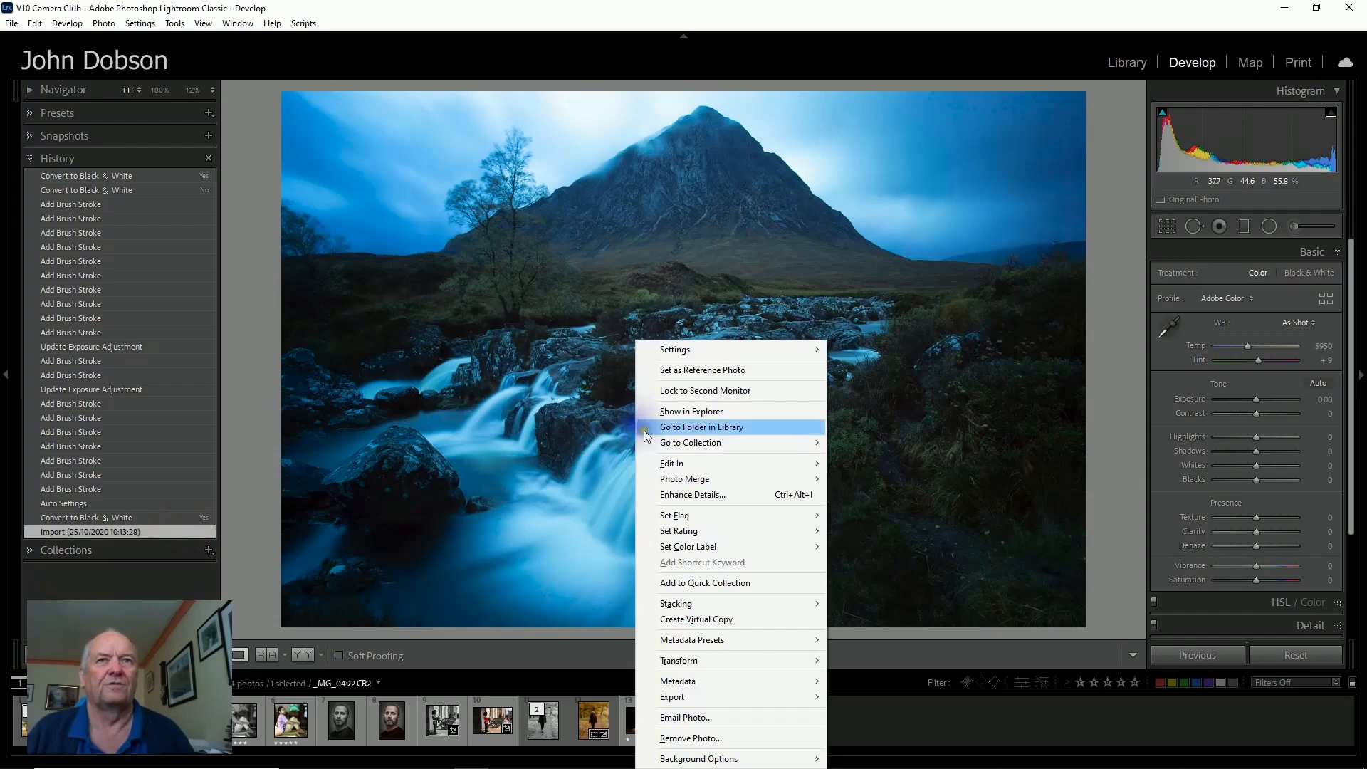
mouse_move(704, 463)
left_click(900, 464)
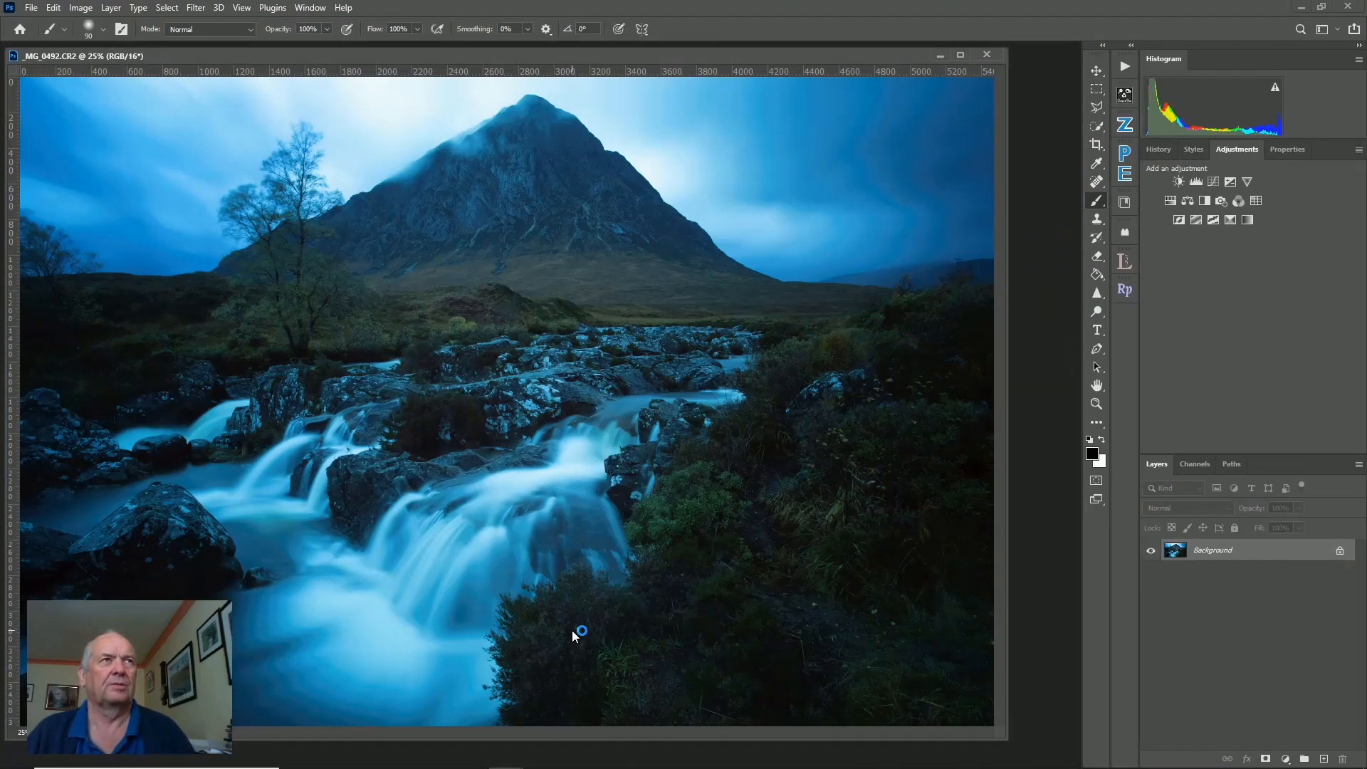
Open the recent file Color Wheel.jpg.
left_click(31, 9)
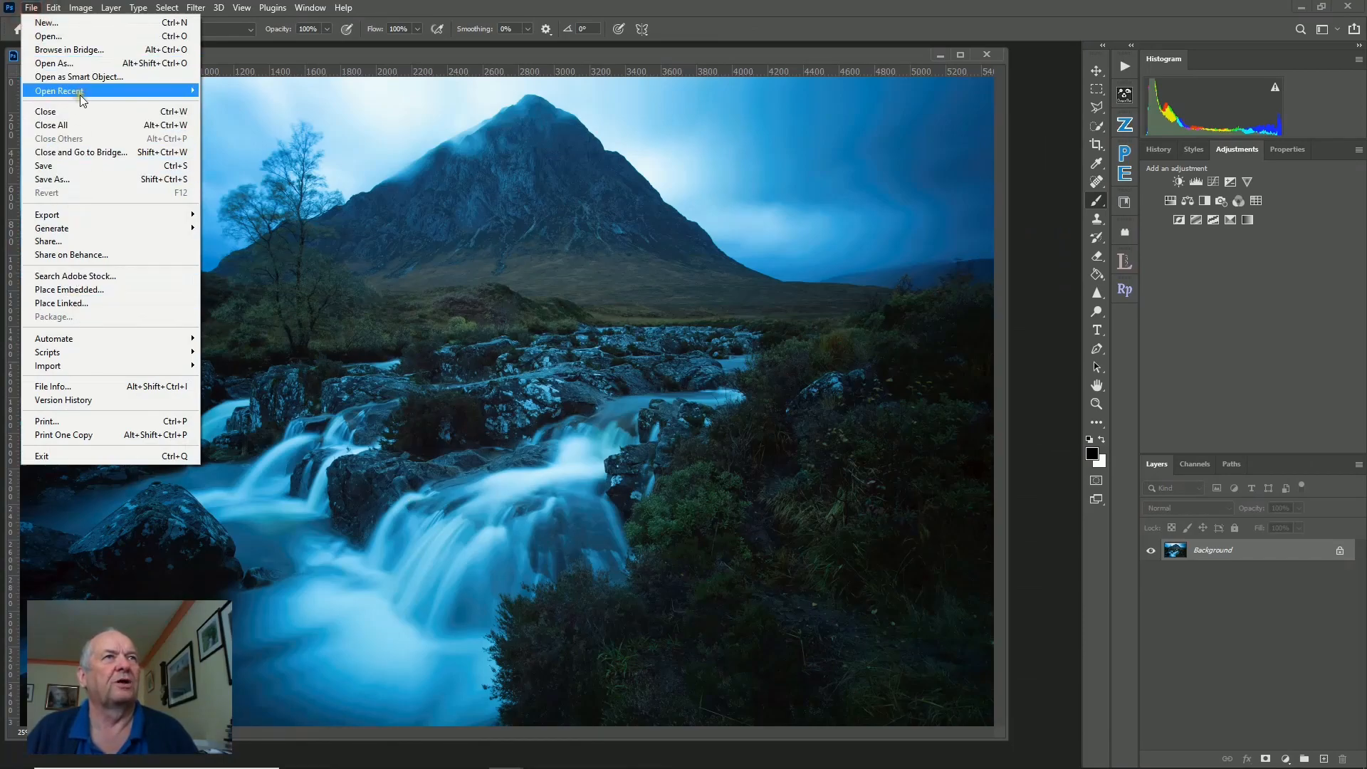
mouse_move(82, 98)
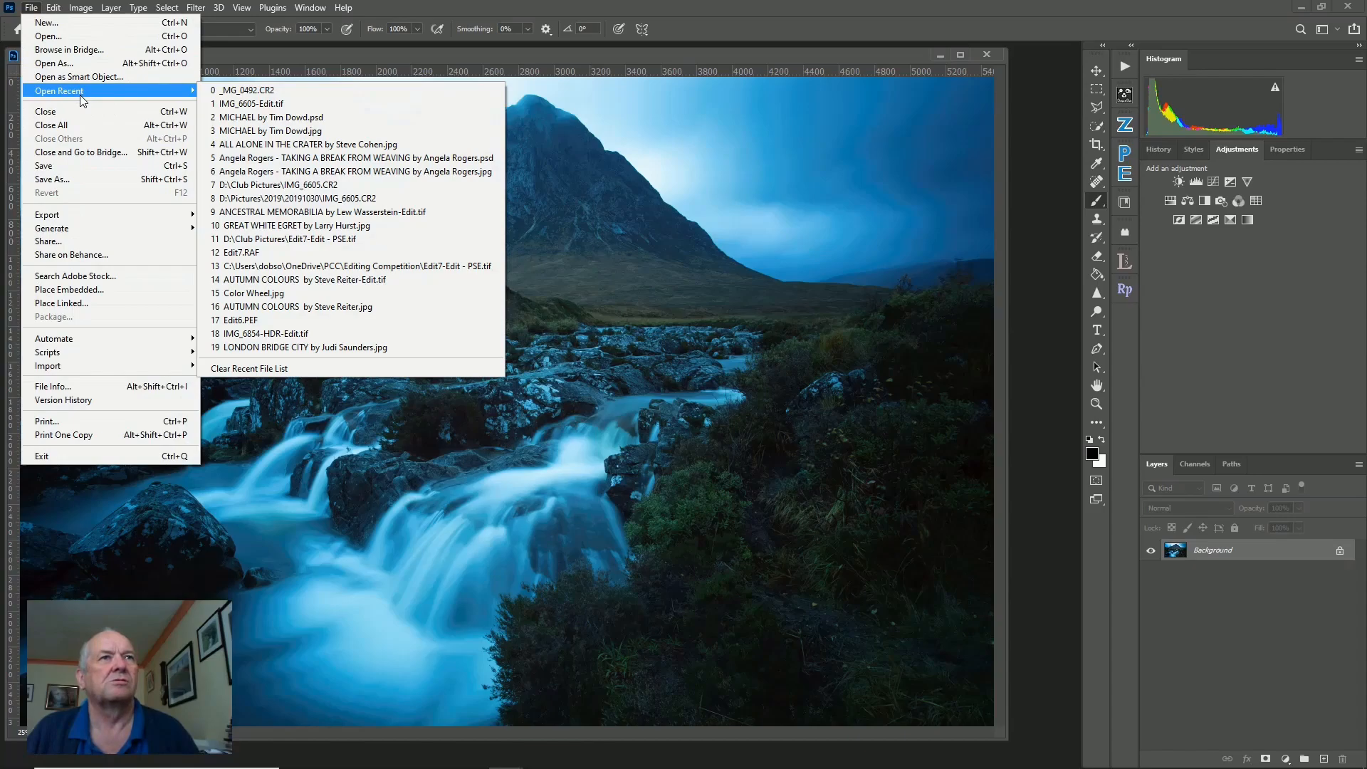
left_click(259, 292)
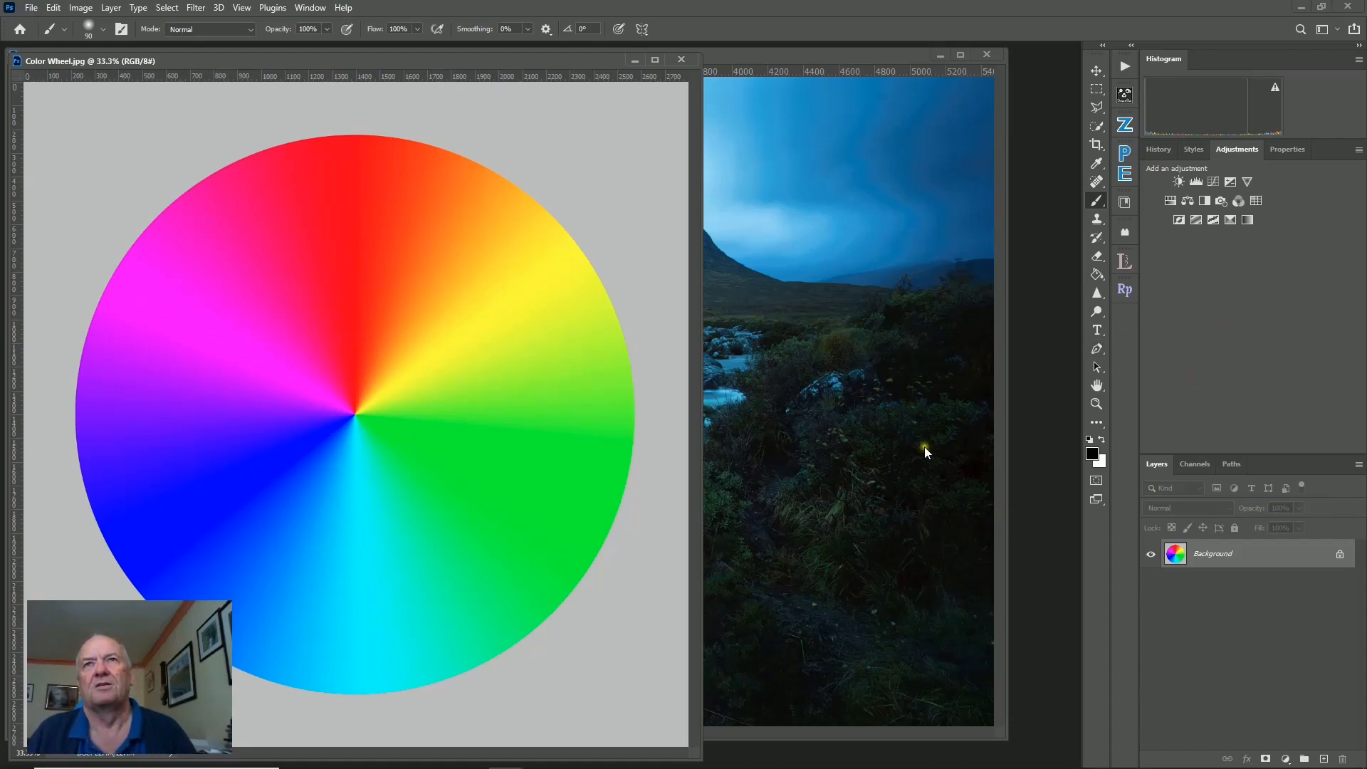
Switch back to the landscape photo and add a Curves adjustment layer.
left_click(820, 53)
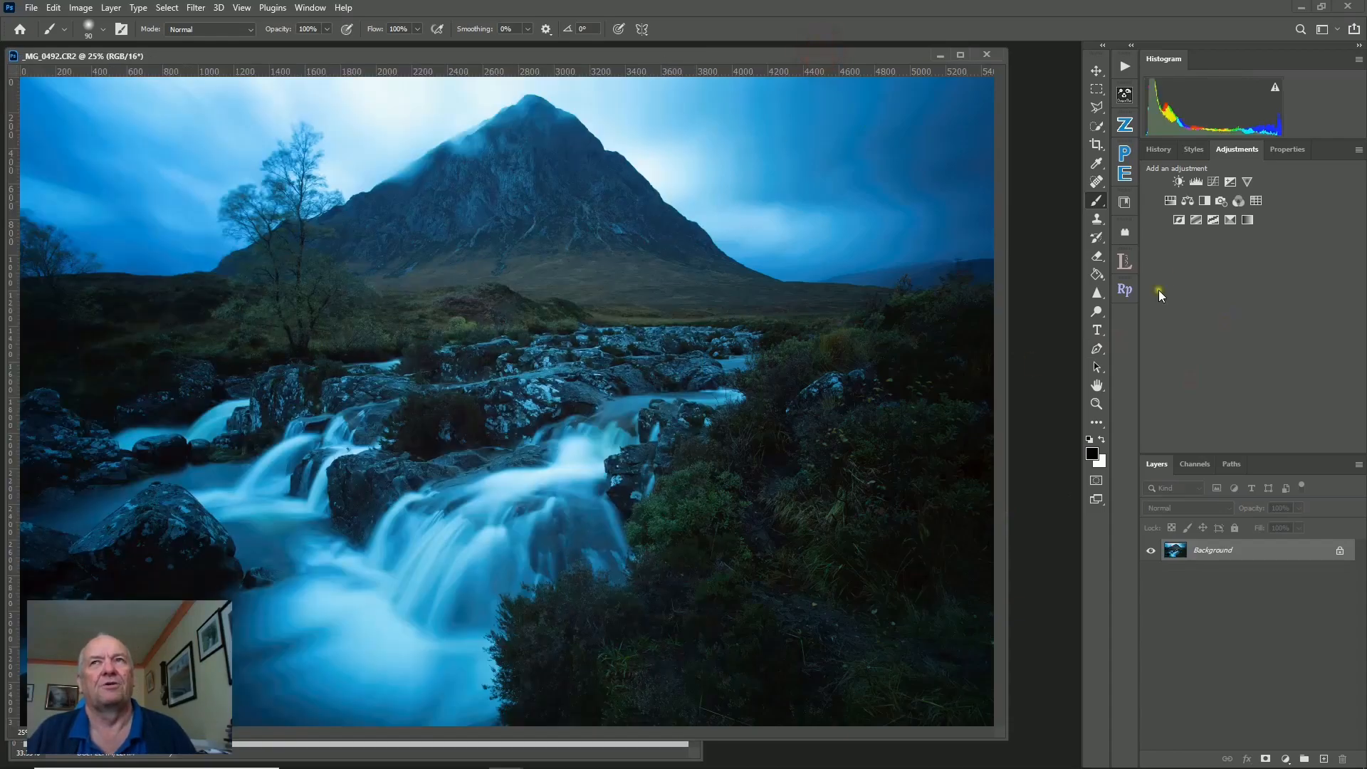
left_click(1213, 183)
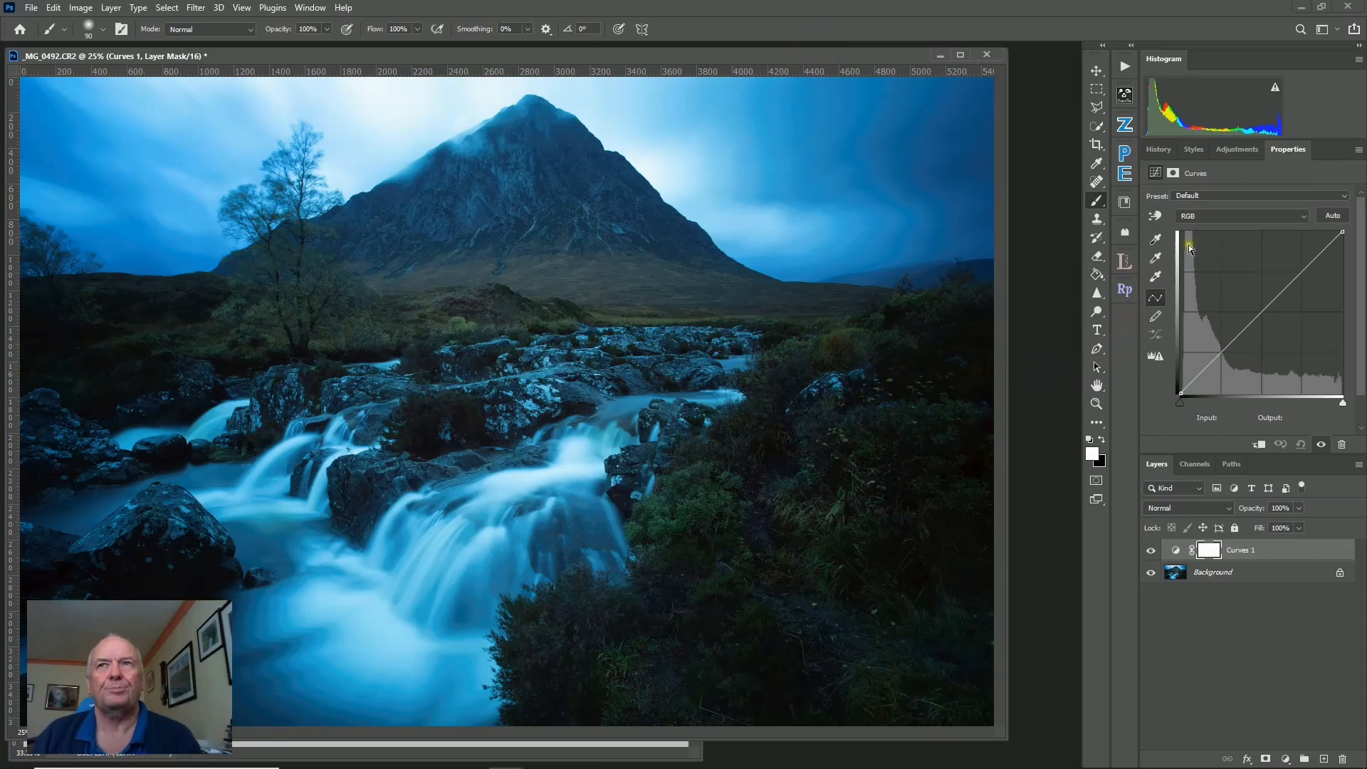
Switch the Curves channel to Blue and pull the blue curve downward.
left_click(1206, 216)
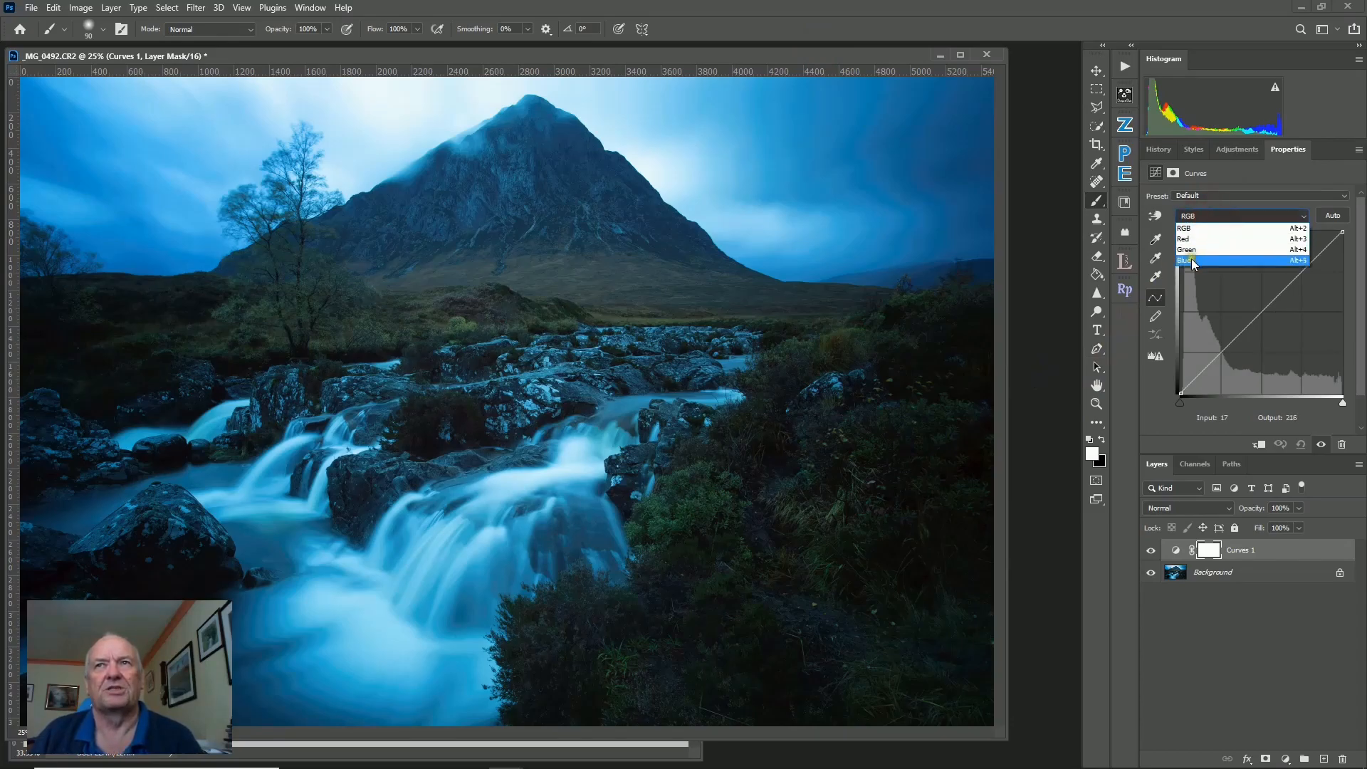
left_click(1191, 260)
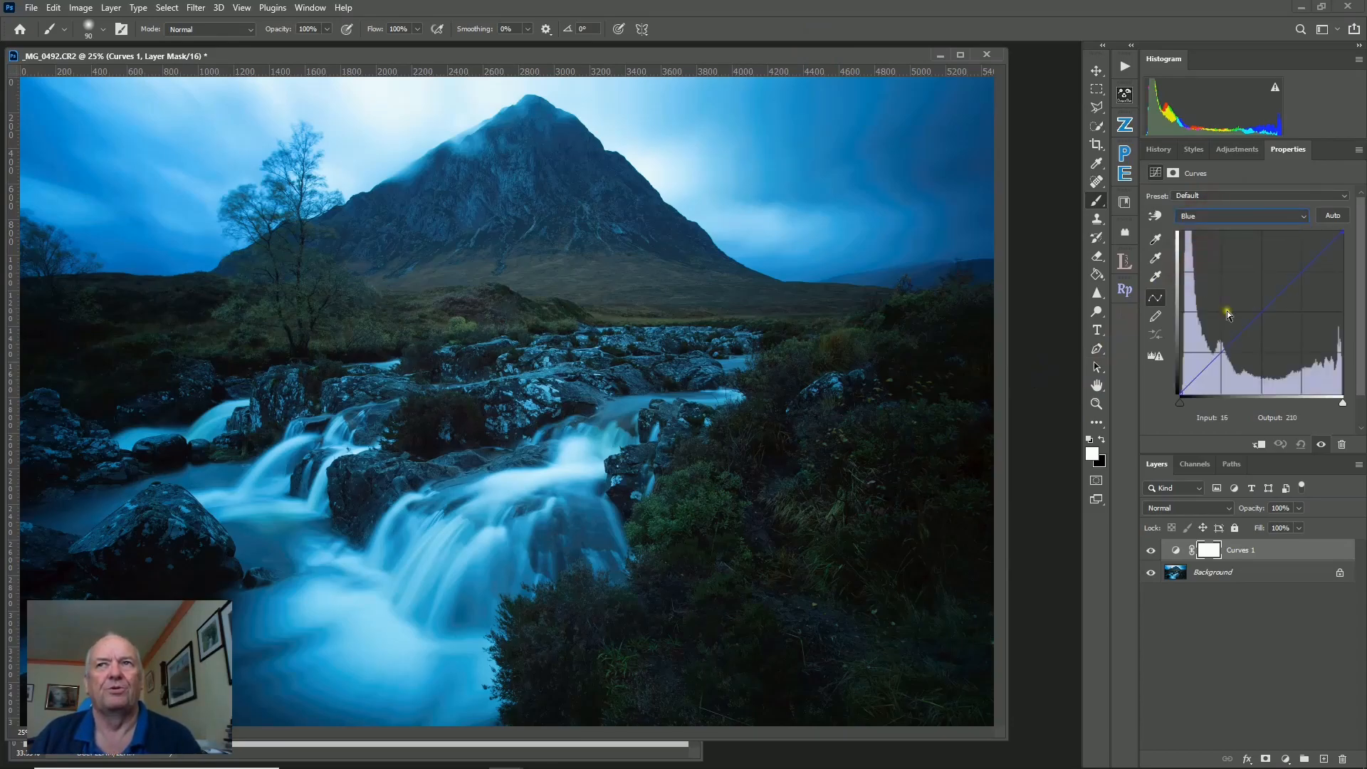
left_click_drag(1261, 310, 1323, 397)
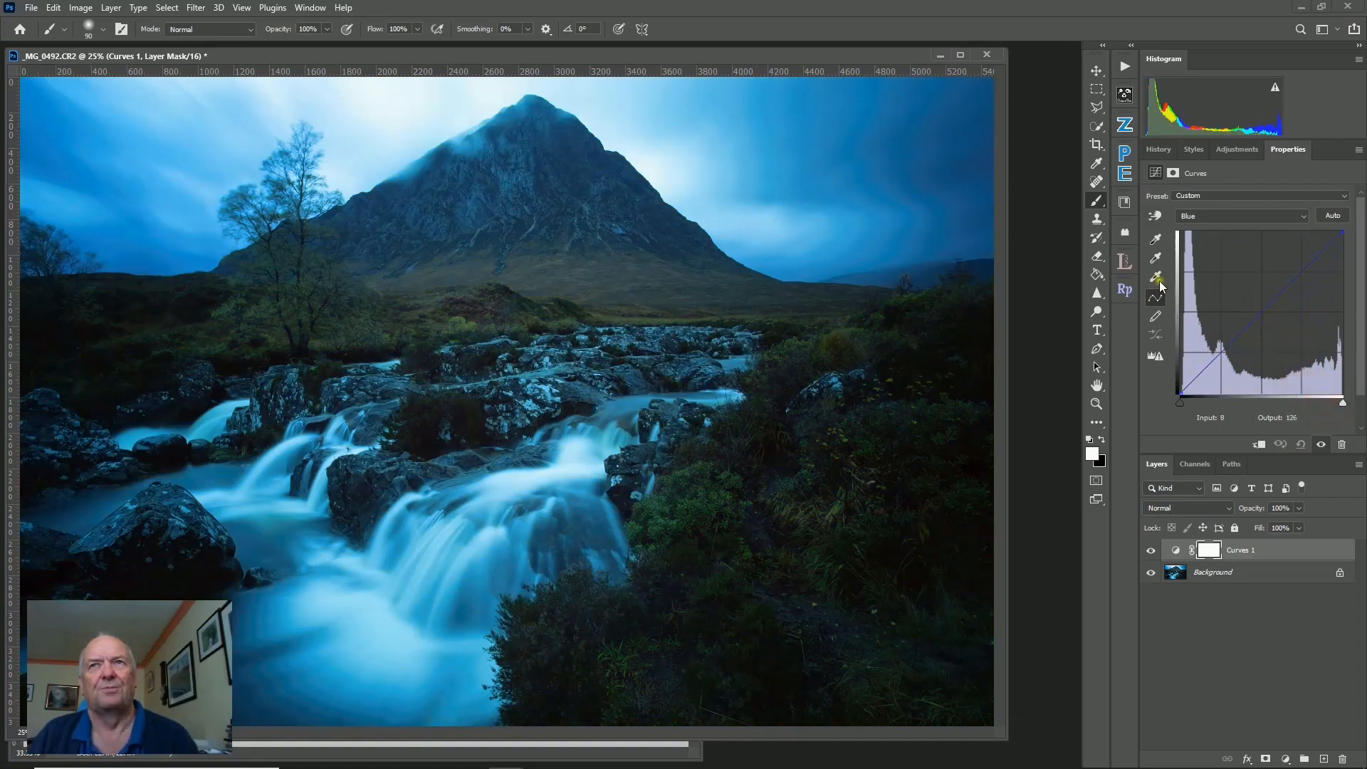
Drag in the sky with the Curves on-image adjustment tool to pull the blue curve further down.
left_click(1156, 218)
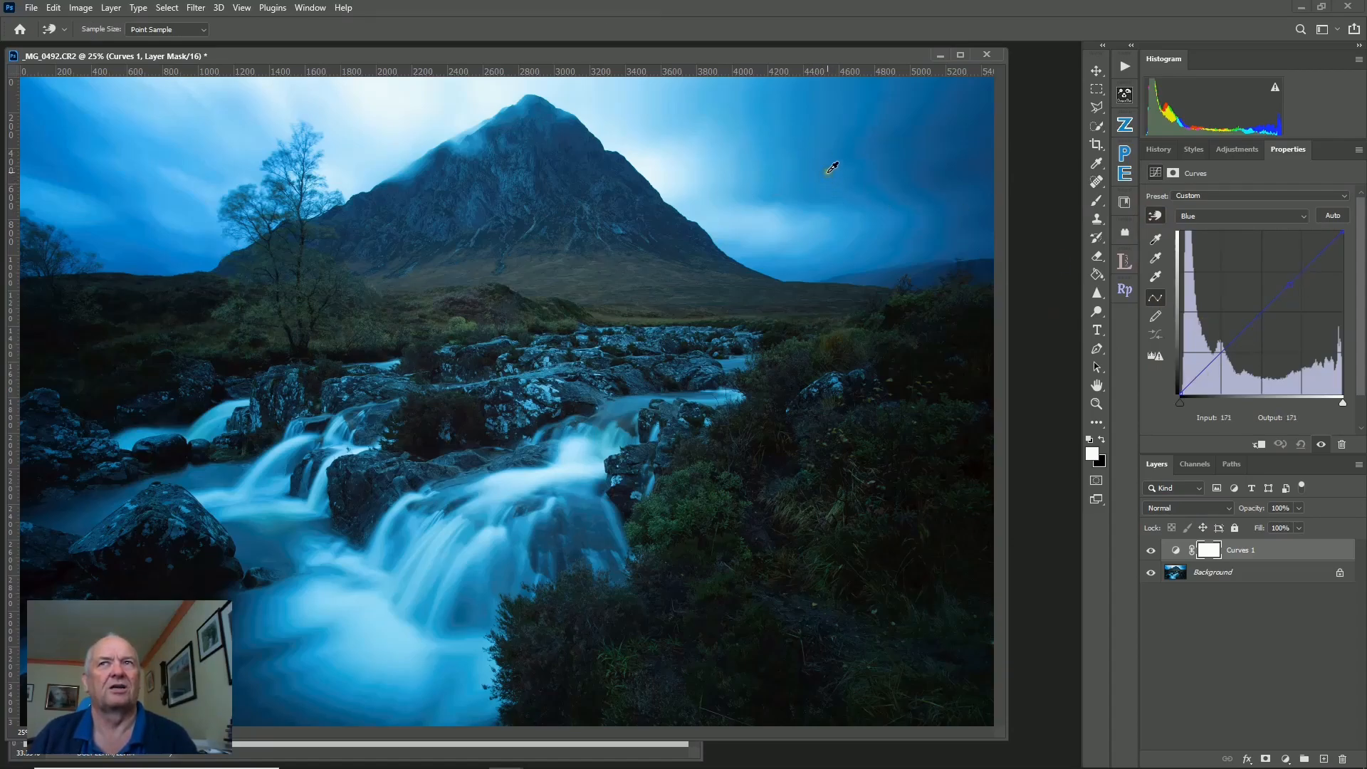
left_click_drag(831, 167, 837, 200)
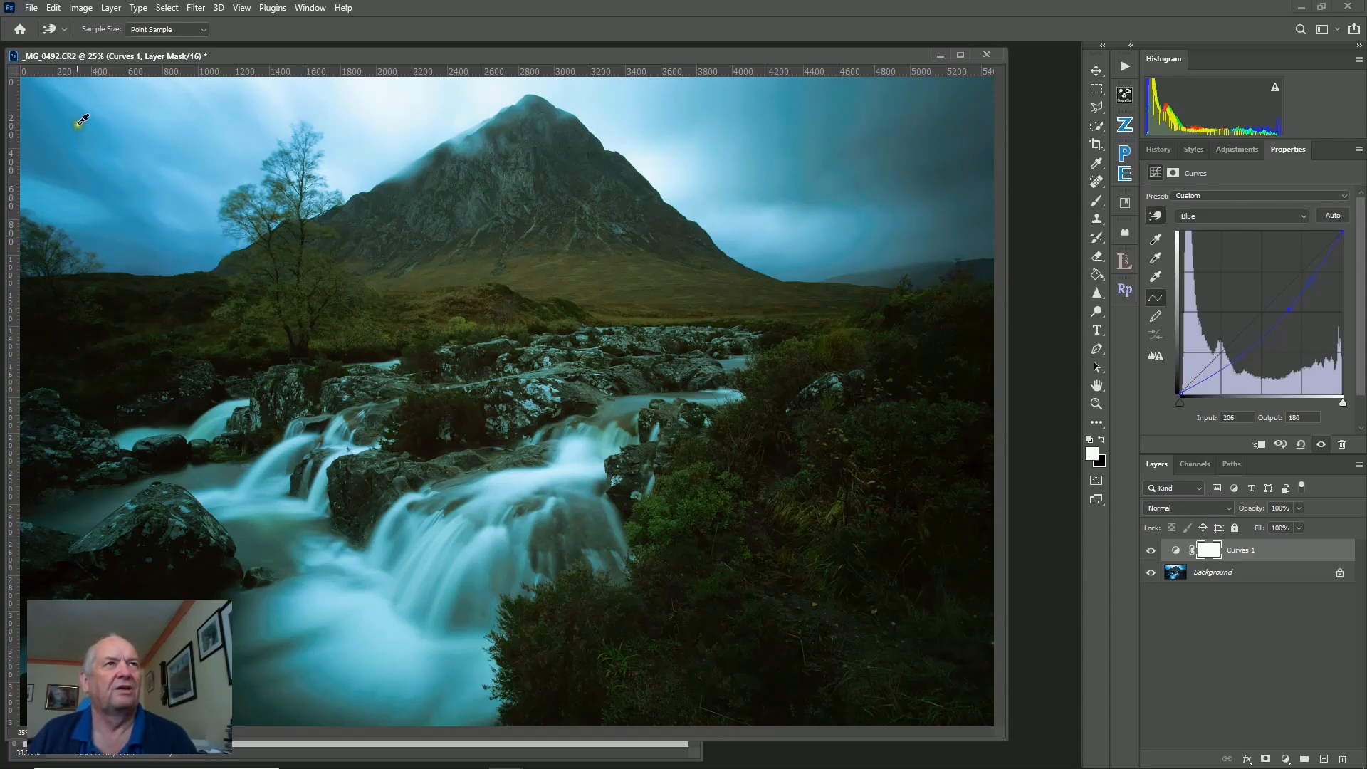
left_click_drag(96, 183, 98, 187)
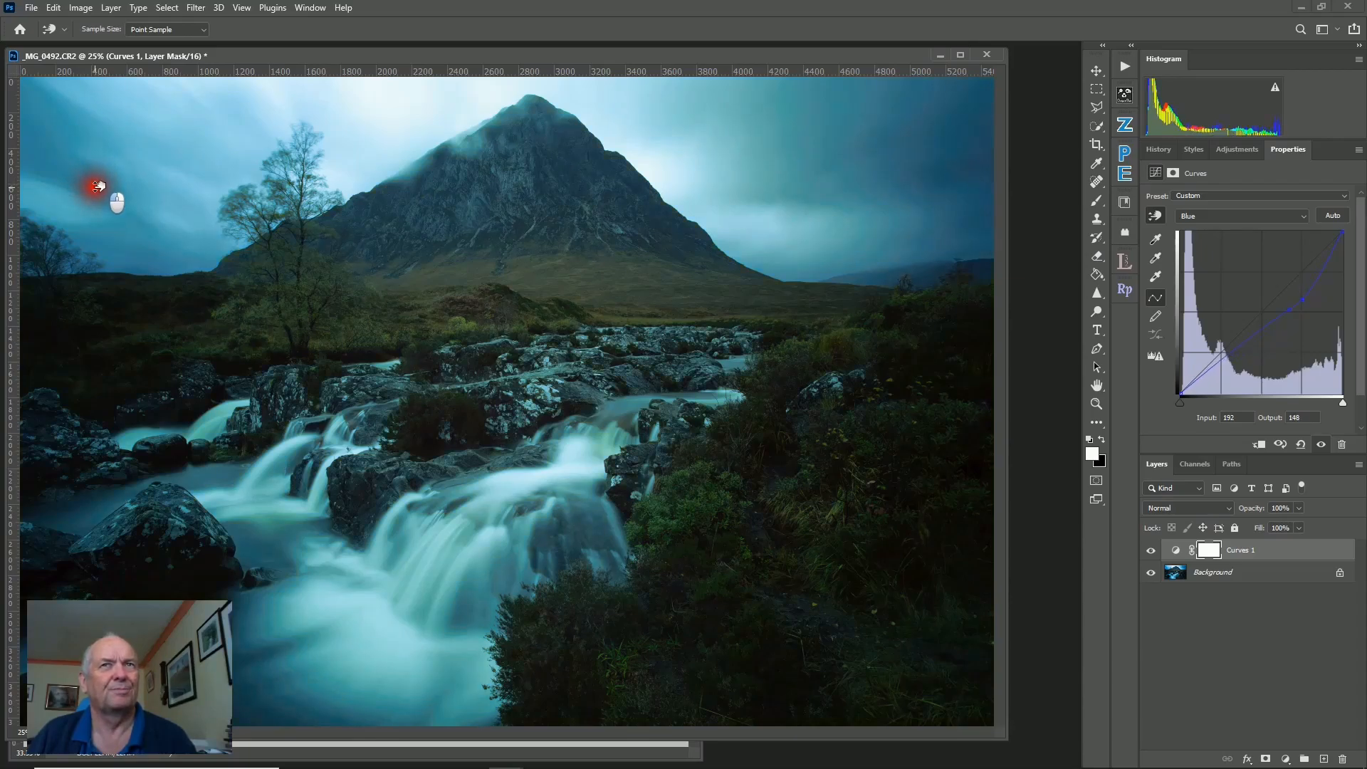
left_click_drag(98, 187, 97, 186)
left_click(788, 474)
key("ctrl+z")
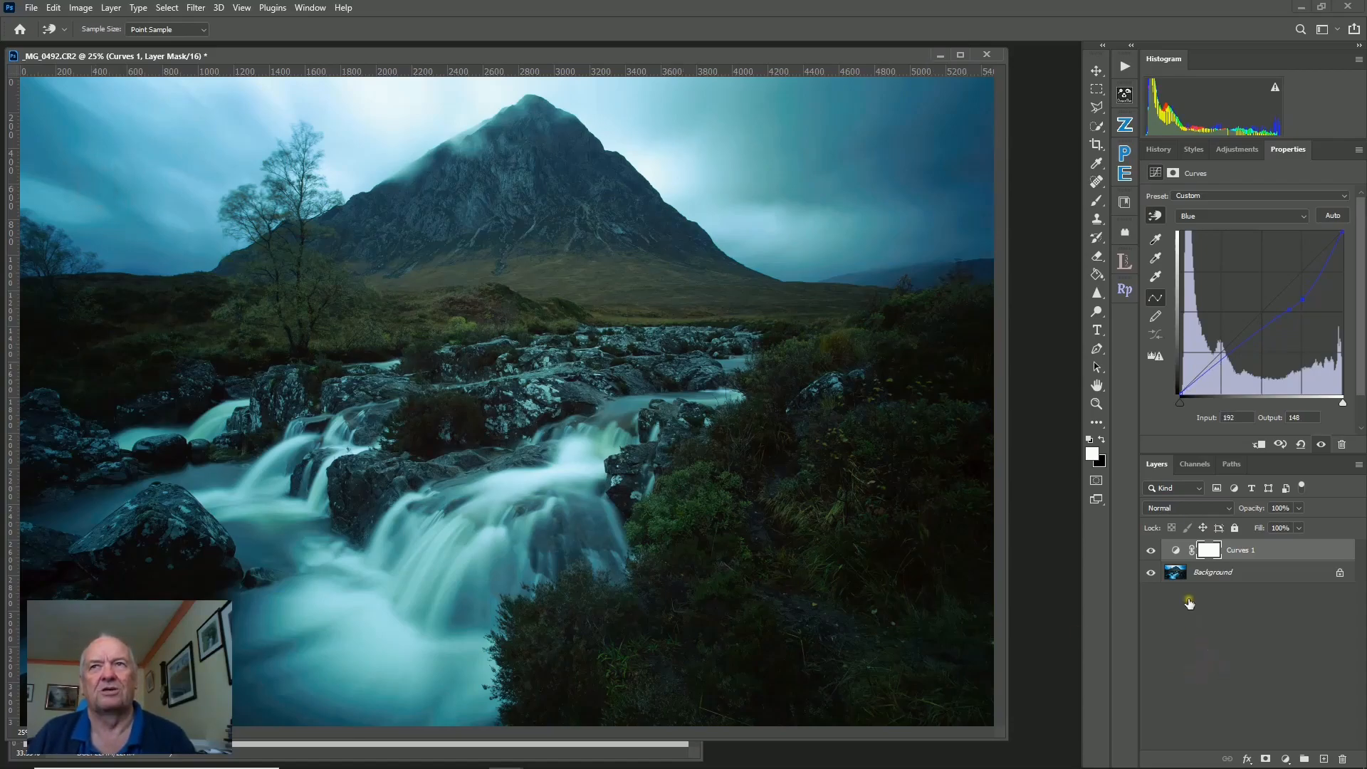
Add a Brightness/Contrast adjustment layer and raise Brightness to 60.
left_click(1235, 149)
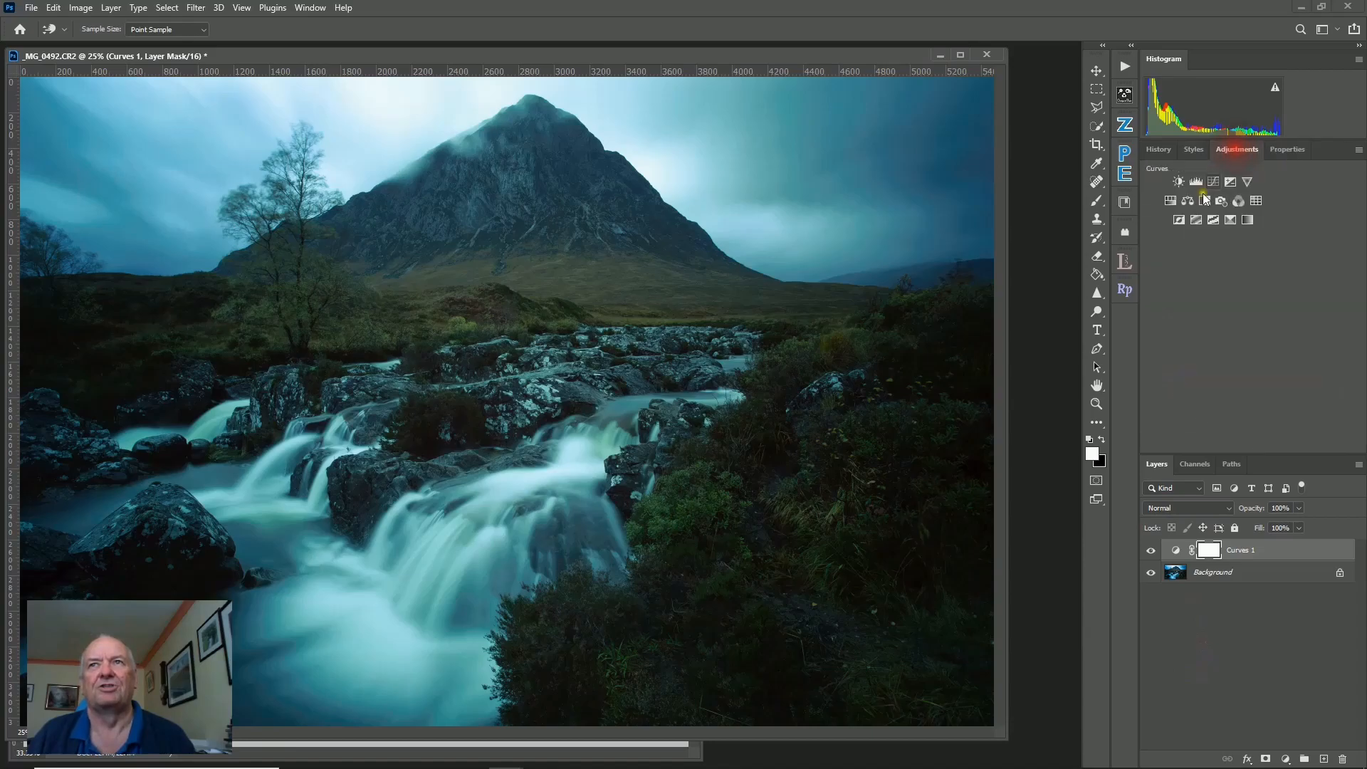
left_click(1178, 183)
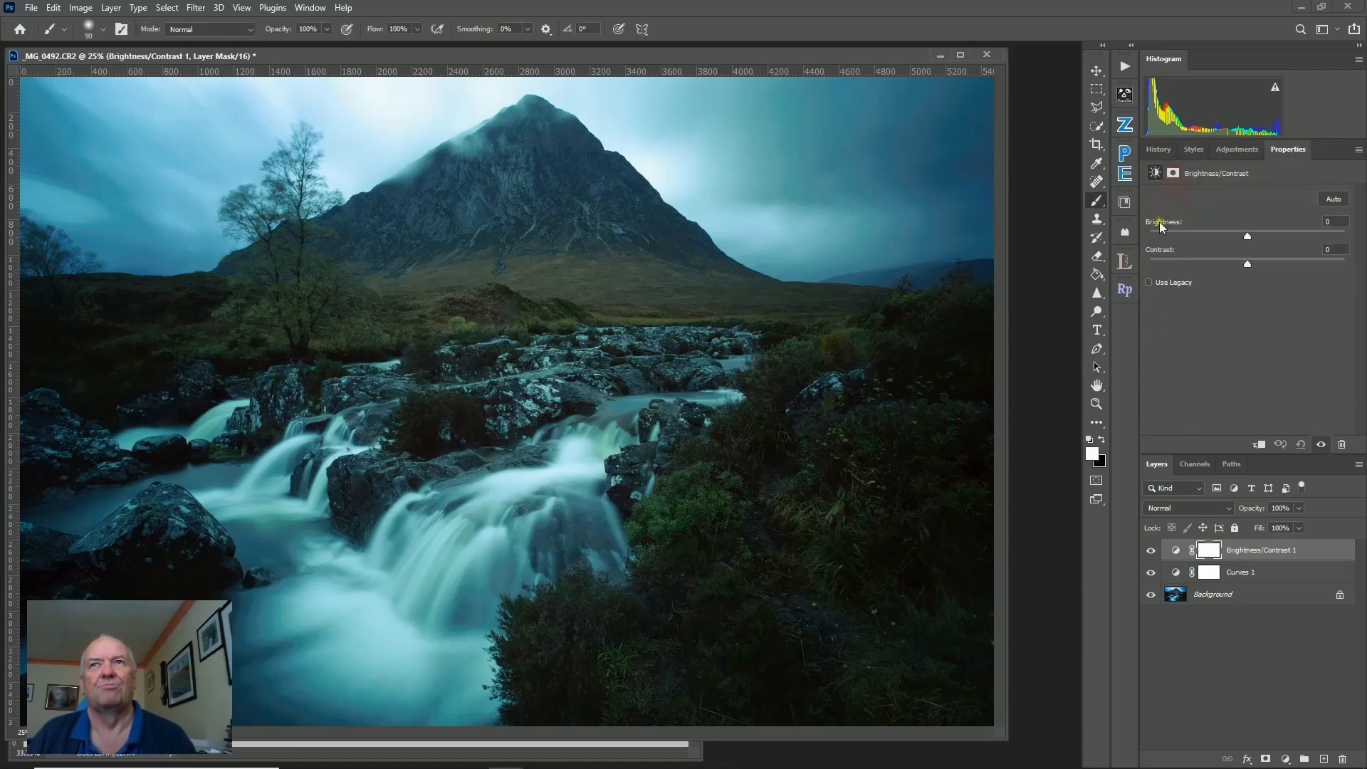
left_click_drag(1249, 240, 1286, 241)
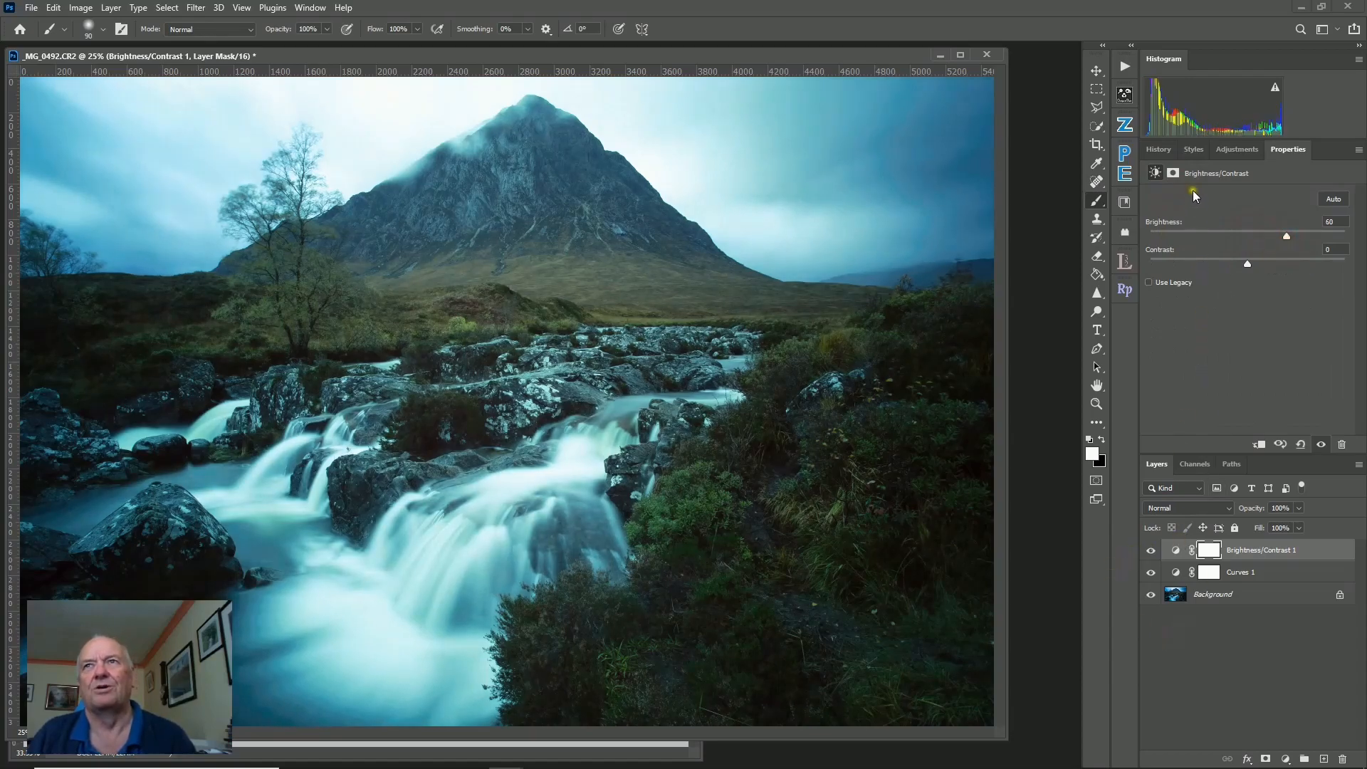
Add a second Curves adjustment layer, darken the shadows with the on-image tool and lift the upper RGB curve.
left_click(1224, 148)
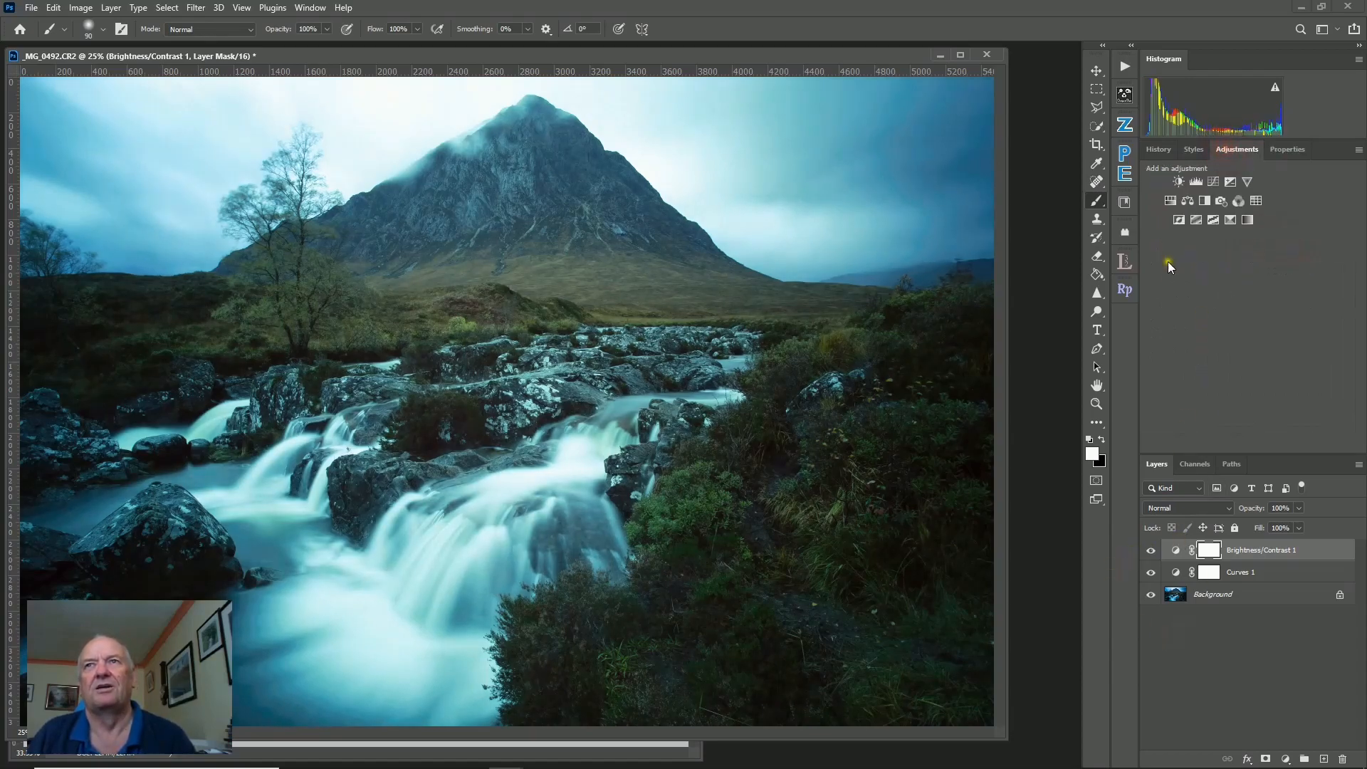
left_click(1212, 181)
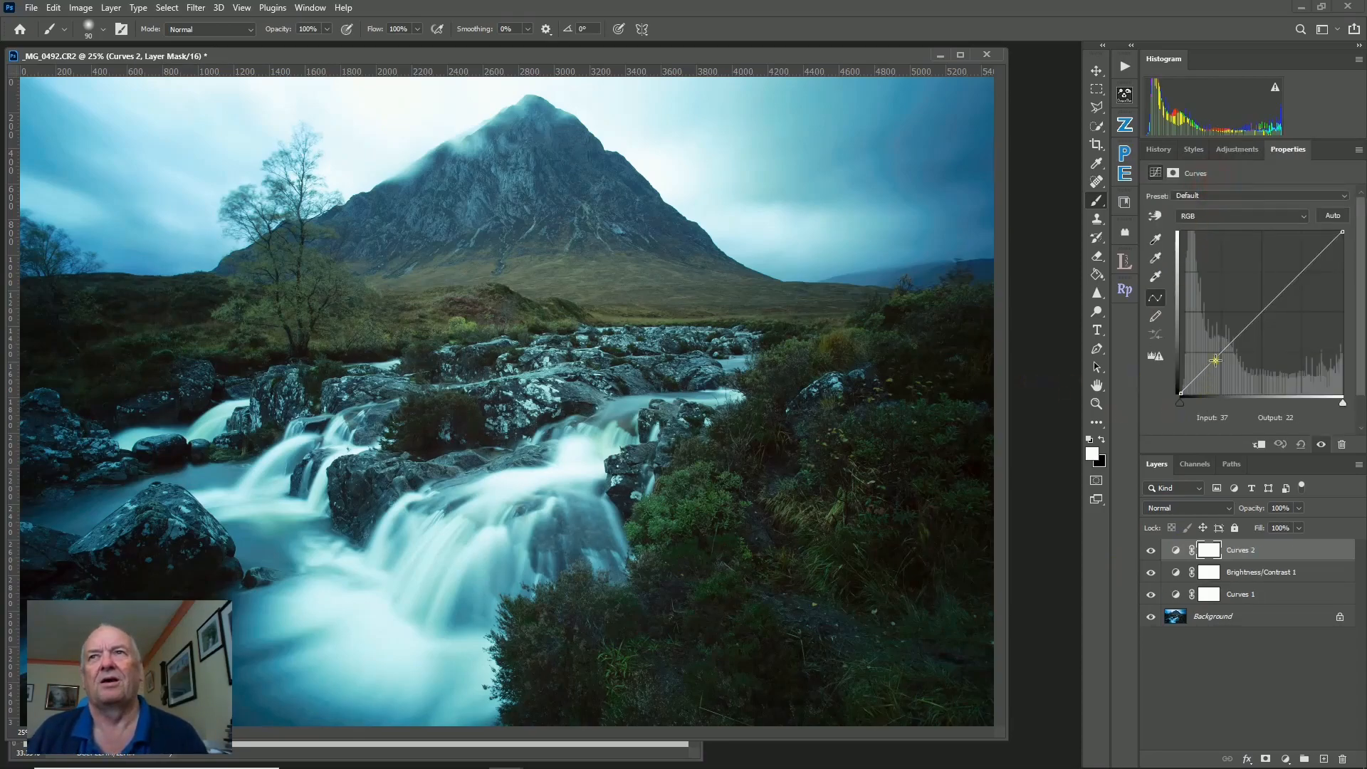
left_click(1152, 215)
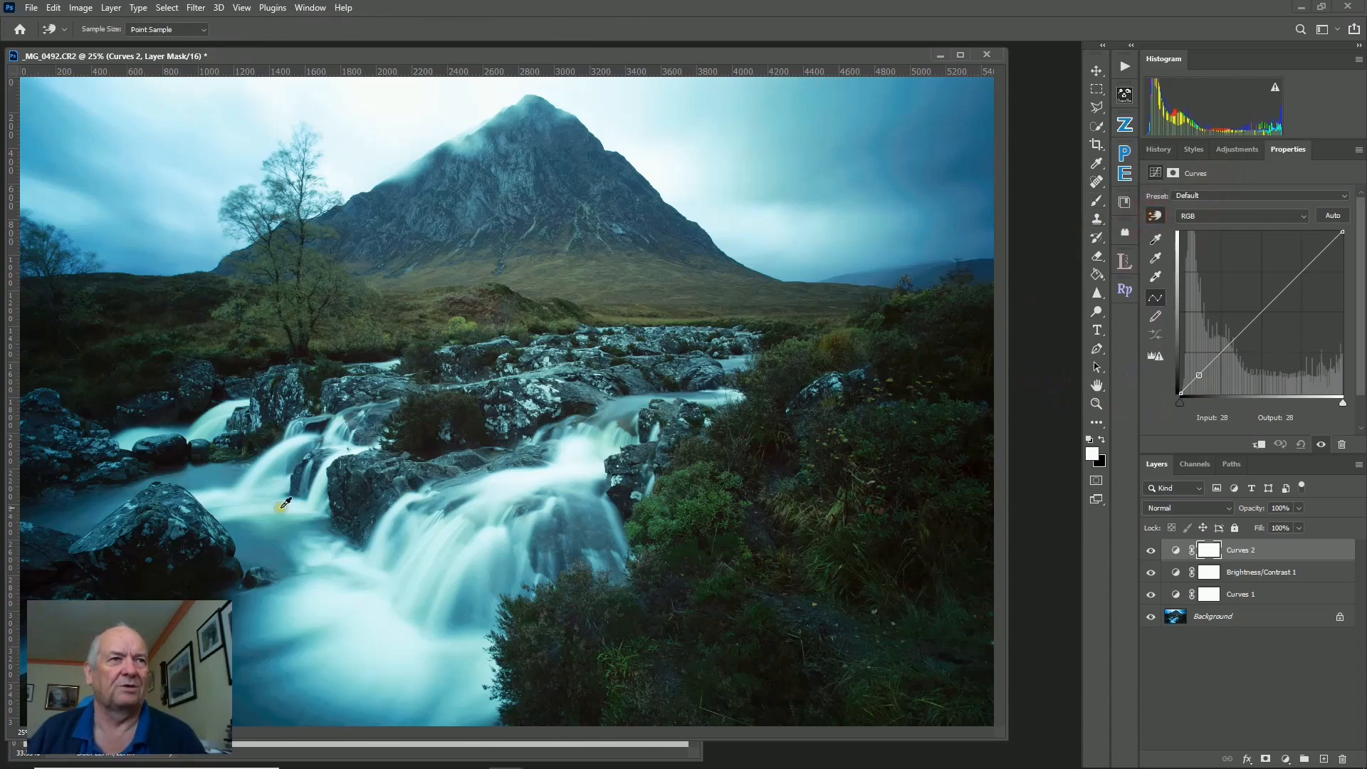
left_click(143, 527)
left_click_drag(139, 532, 142, 542)
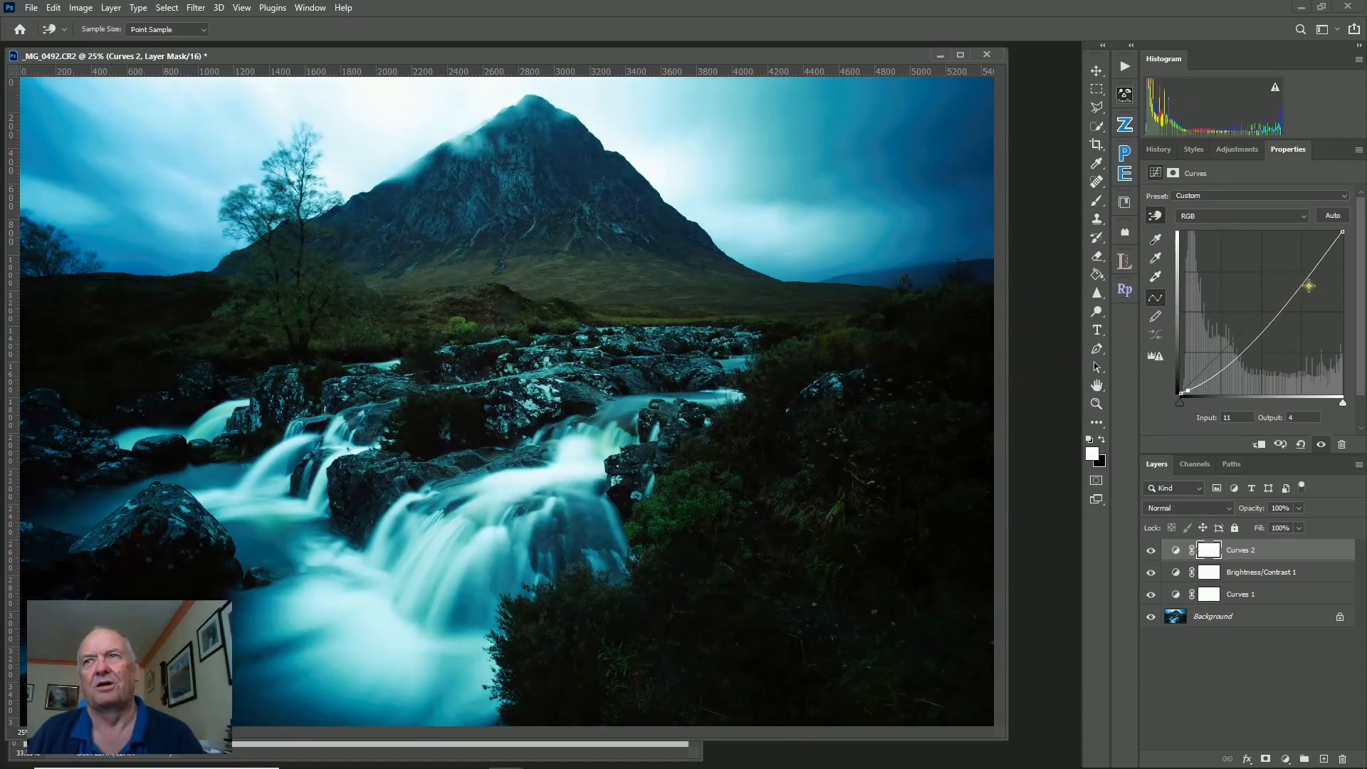
left_click_drag(1308, 284, 1300, 267)
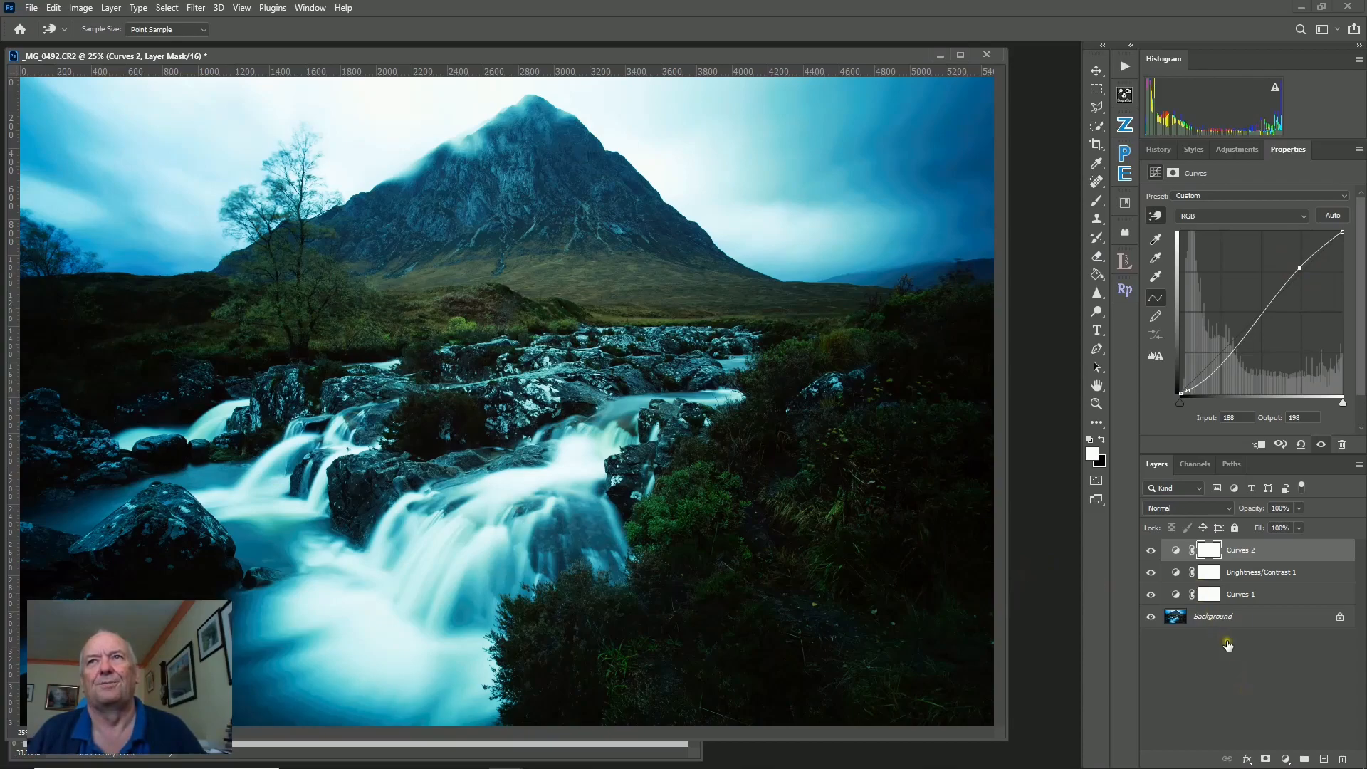
Add a third Curves adjustment layer and drag the RGB midtones strongly upward to brighten the image.
left_click(1220, 151)
left_click(1213, 178)
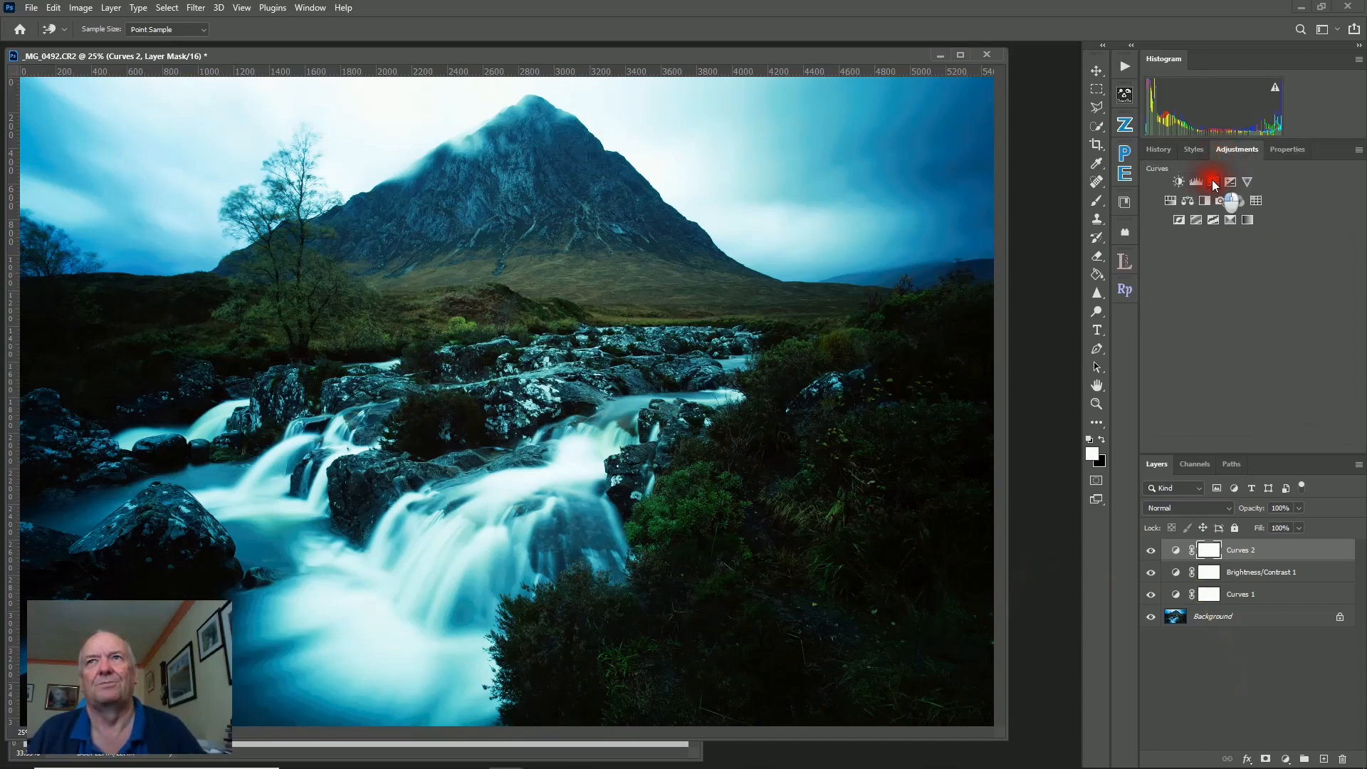
key("b")
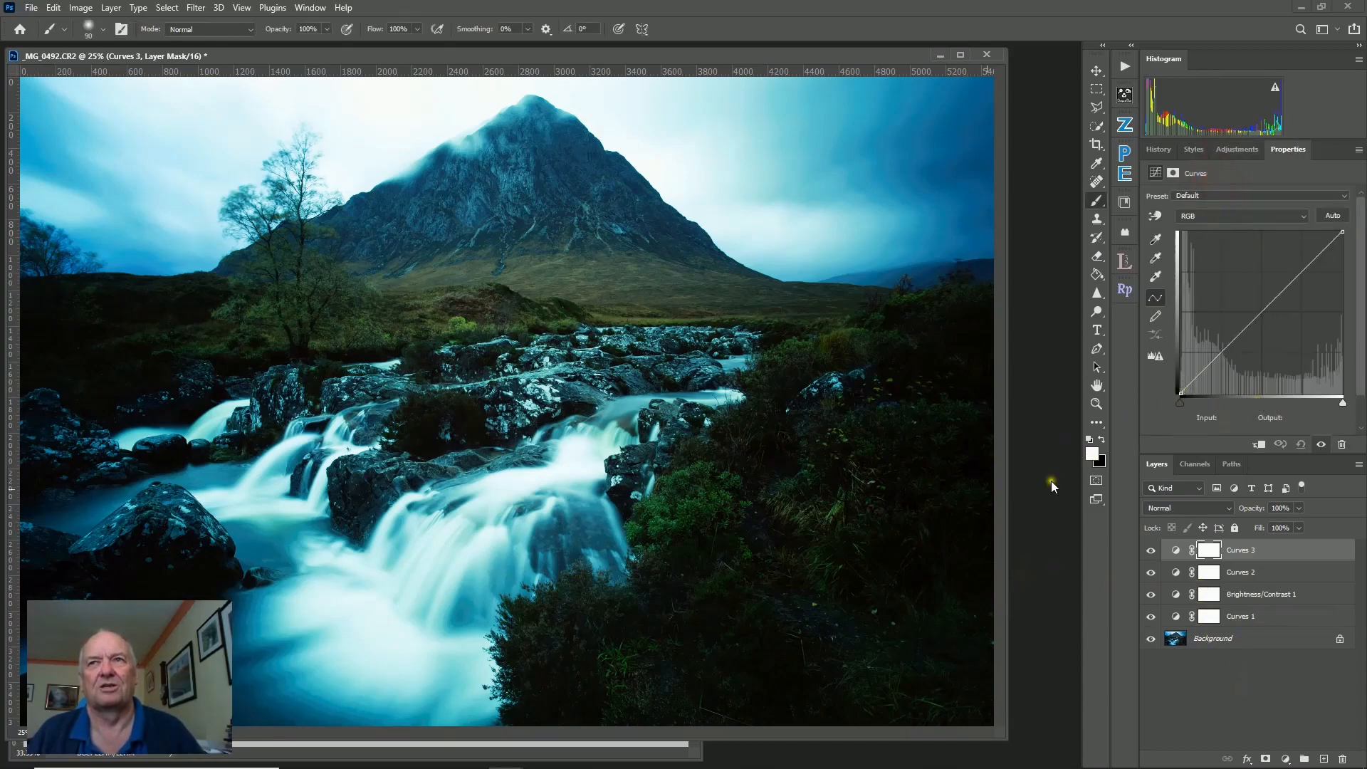
left_click_drag(1256, 311, 1252, 271)
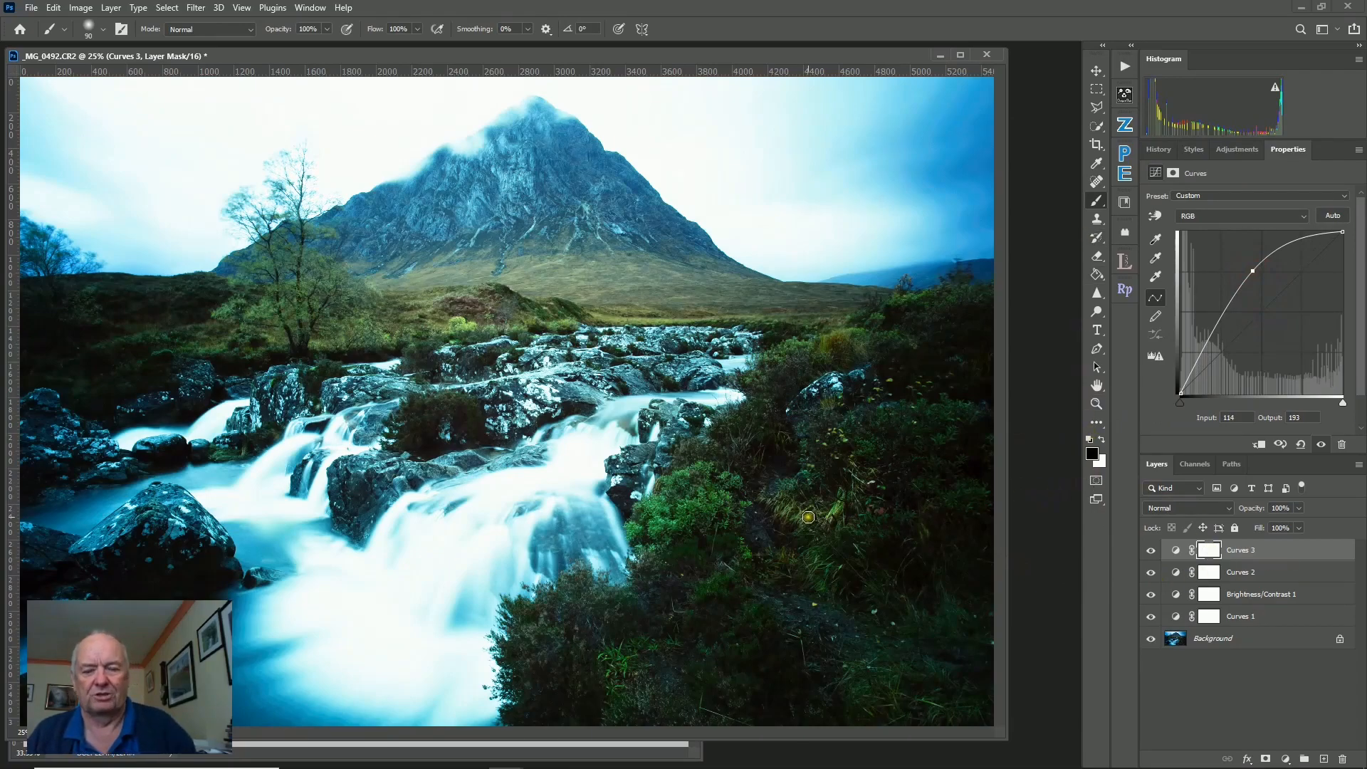
Enlarge the brush and paint over the lower-right vegetation on the third Curves layer's mask.
key("bracketright")
key("bracketright")
key("bracketright")
key("bracketright")
key("bracketright")
key("bracketright")
key("bracketright")
key("bracketright")
key("bracketright")
key("bracketright")
key("bracketright")
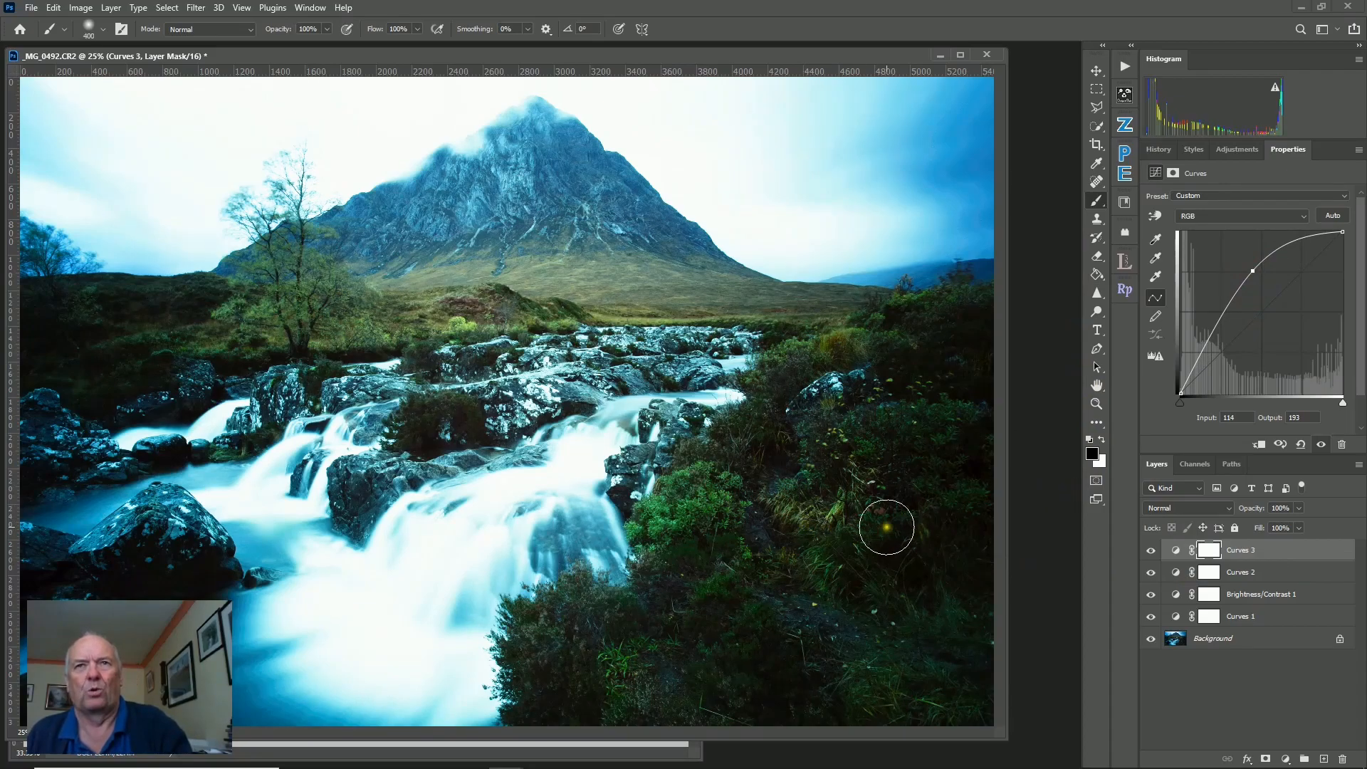
left_click_drag(914, 367, 566, 672)
key("ctrl+z")
mouse_move(946, 372)
left_mouse_down()
mouse_move(854, 396)
mouse_move(564, 647)
mouse_move(913, 679)
mouse_move(860, 525)
mouse_move(821, 558)
mouse_move(695, 519)
mouse_move(870, 383)
mouse_move(824, 534)
mouse_move(669, 513)
mouse_move(826, 505)
mouse_move(937, 717)
mouse_move(788, 707)
mouse_move(855, 669)
left_mouse_up()
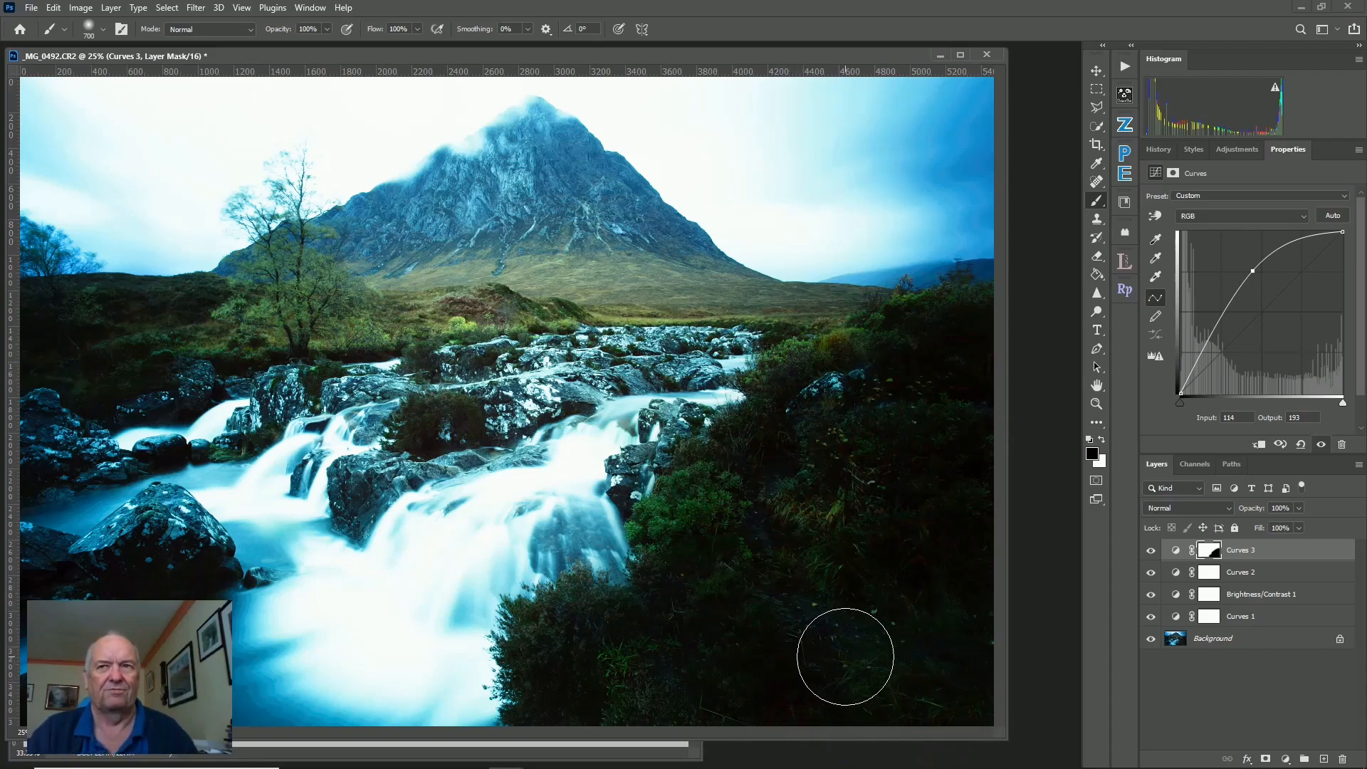
Invert the third Curves layer's mask and add points to raise the shadows and highlights of its curve.
key("ctrl+i")
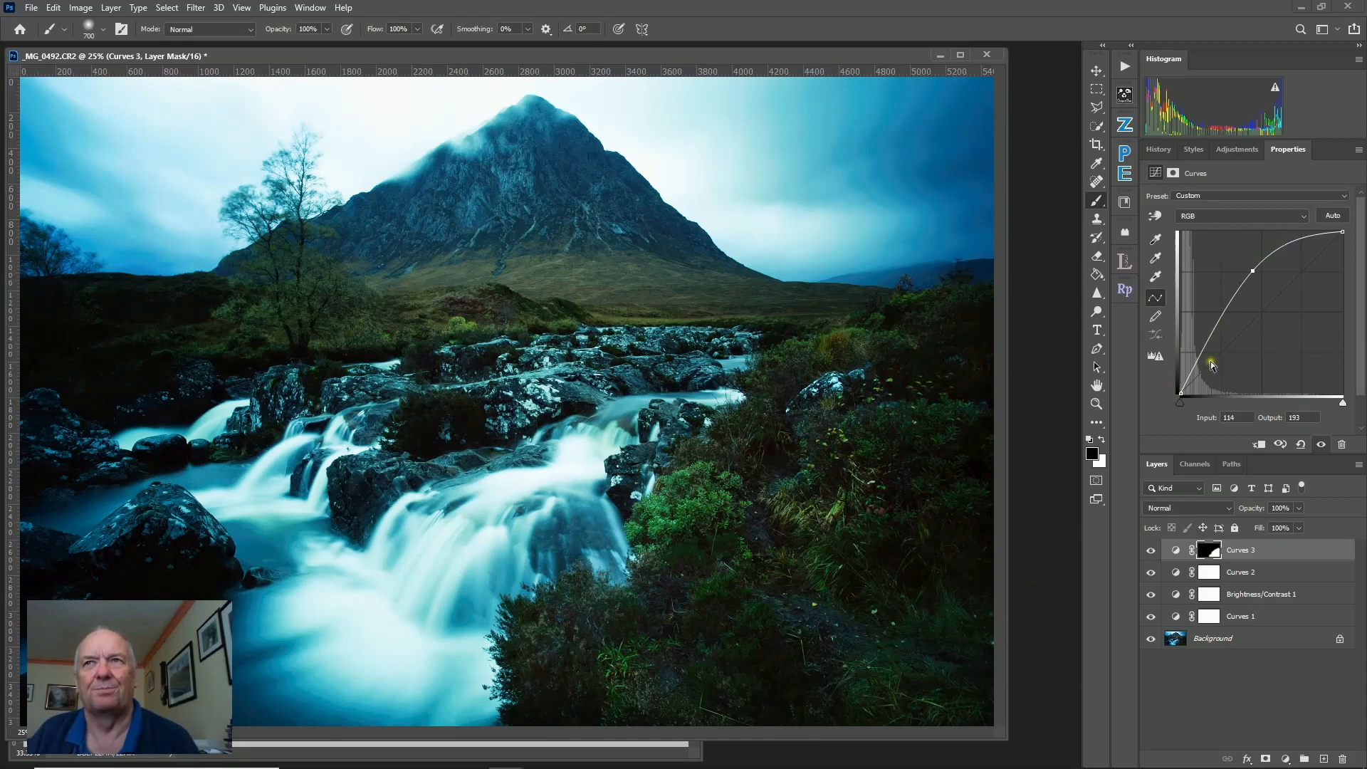
left_click_drag(1208, 338, 1202, 329)
left_click_drag(1299, 249, 1296, 242)
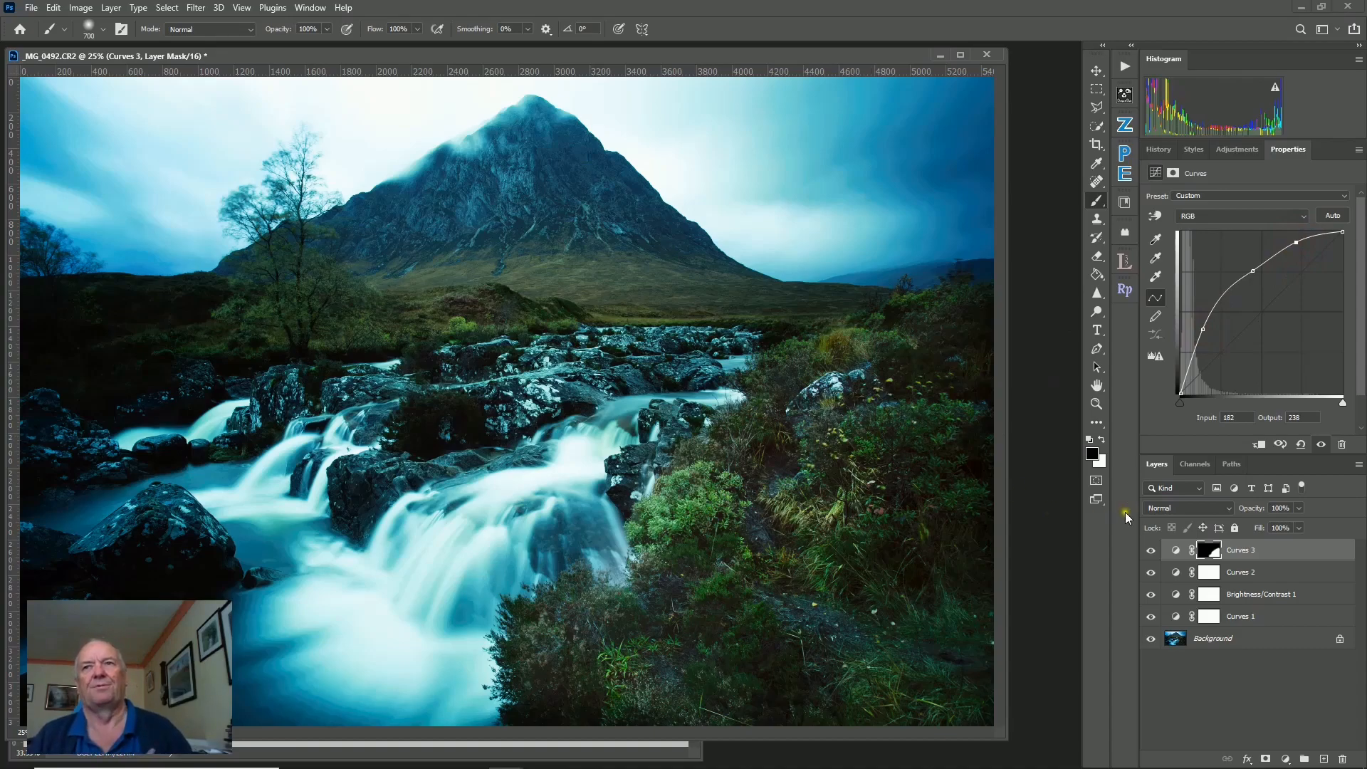
Select all the Curves and Brightness/Contrast adjustment layers and delete them.
left_click(1208, 618)
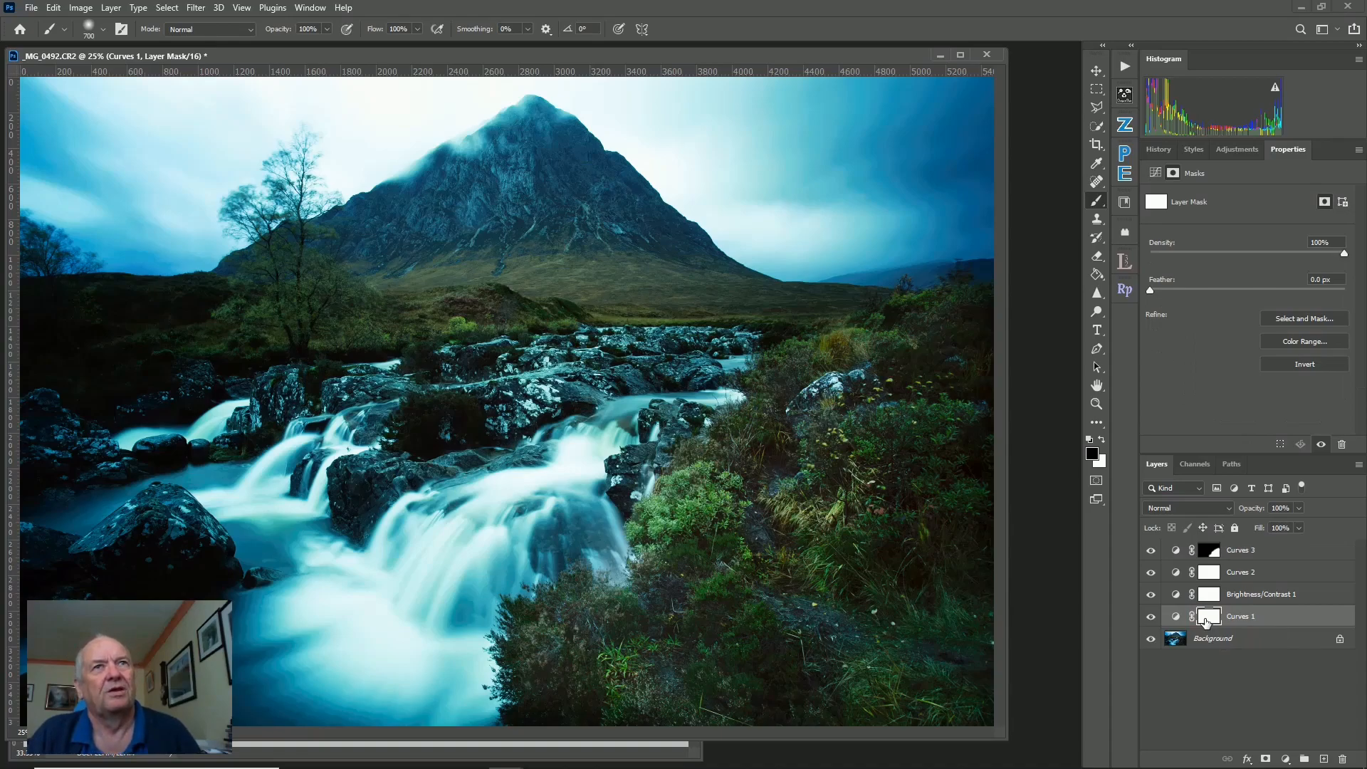
left_click(1284, 550)
left_click(1286, 613, "shift")
left_click_drag(1286, 614, 1339, 747)
left_click_drag(1347, 761, 1344, 760)
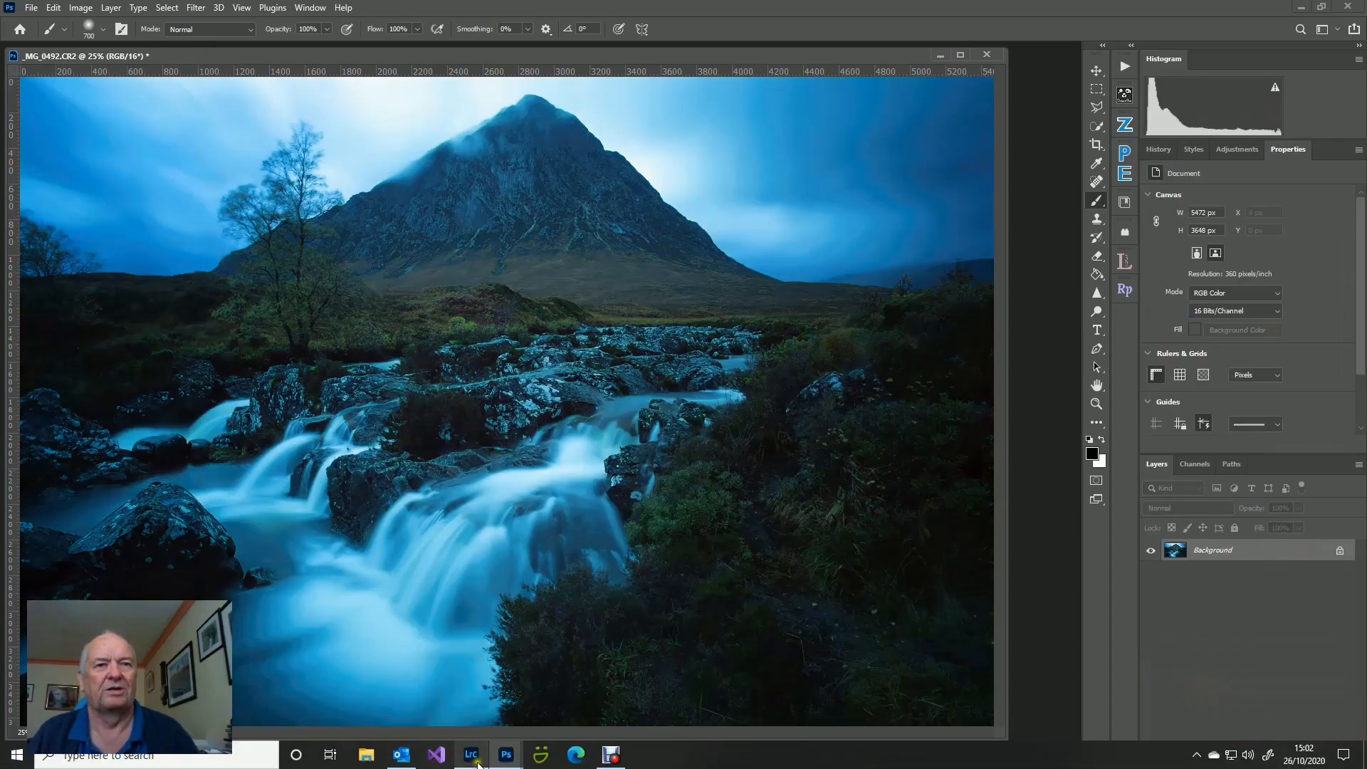
Switch to Lightroom and open the photo in Photoshop Elements as a copy with Lightroom adjustments.
left_click(472, 754)
right_click(589, 288)
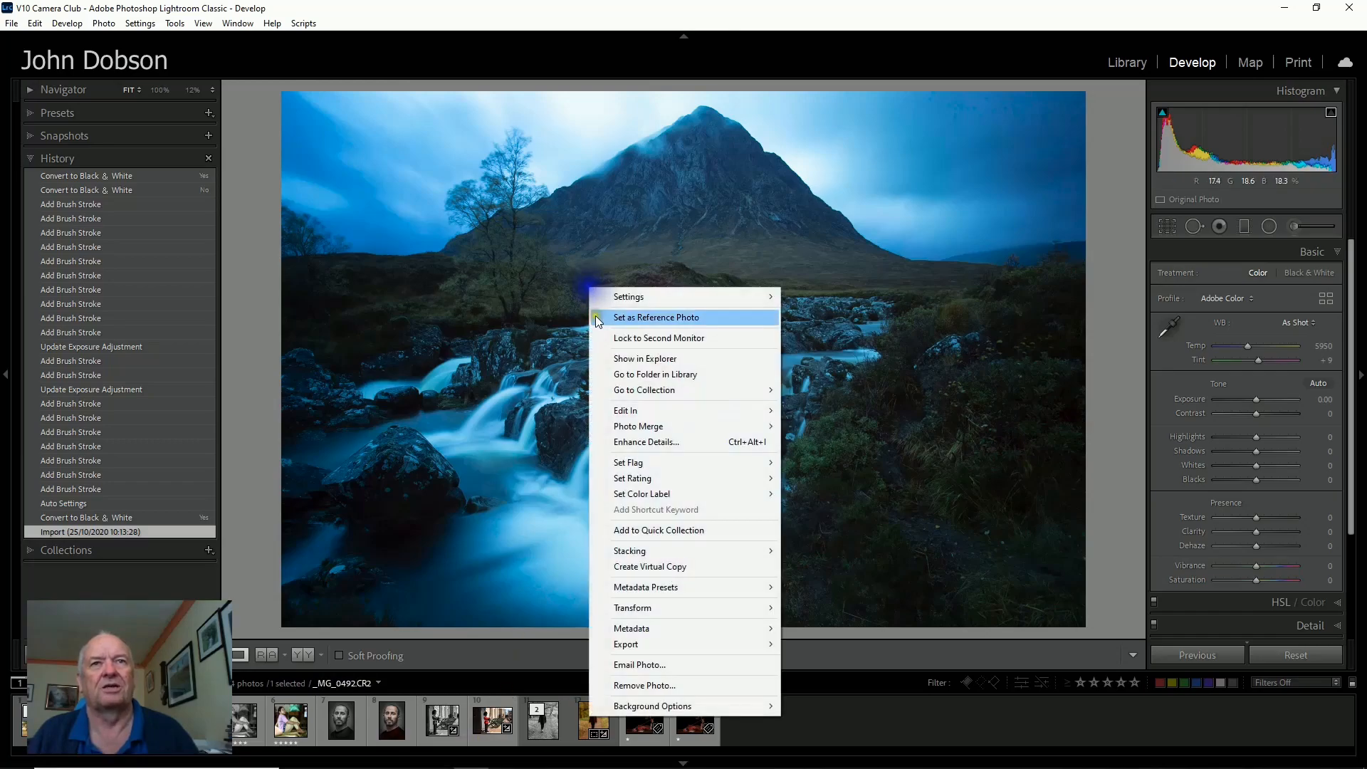
mouse_move(635, 410)
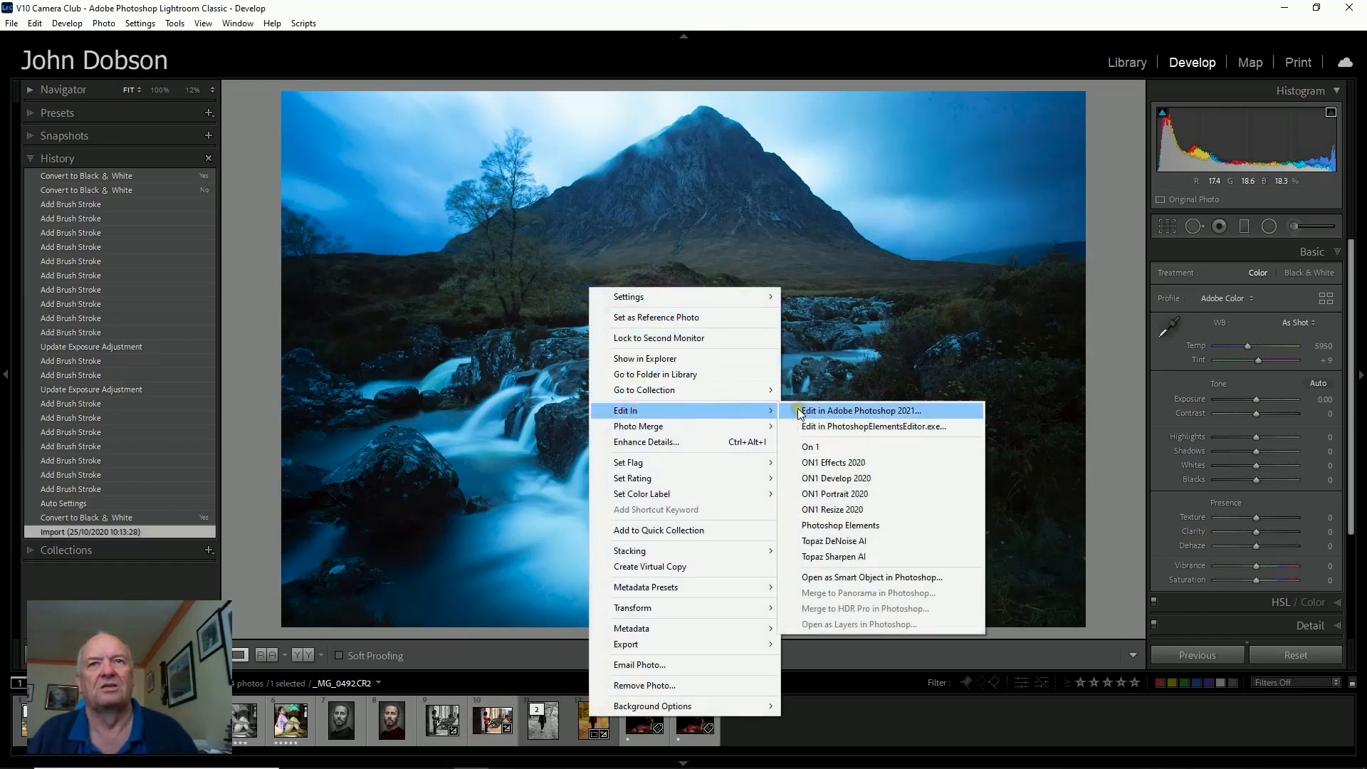
left_click(833, 425)
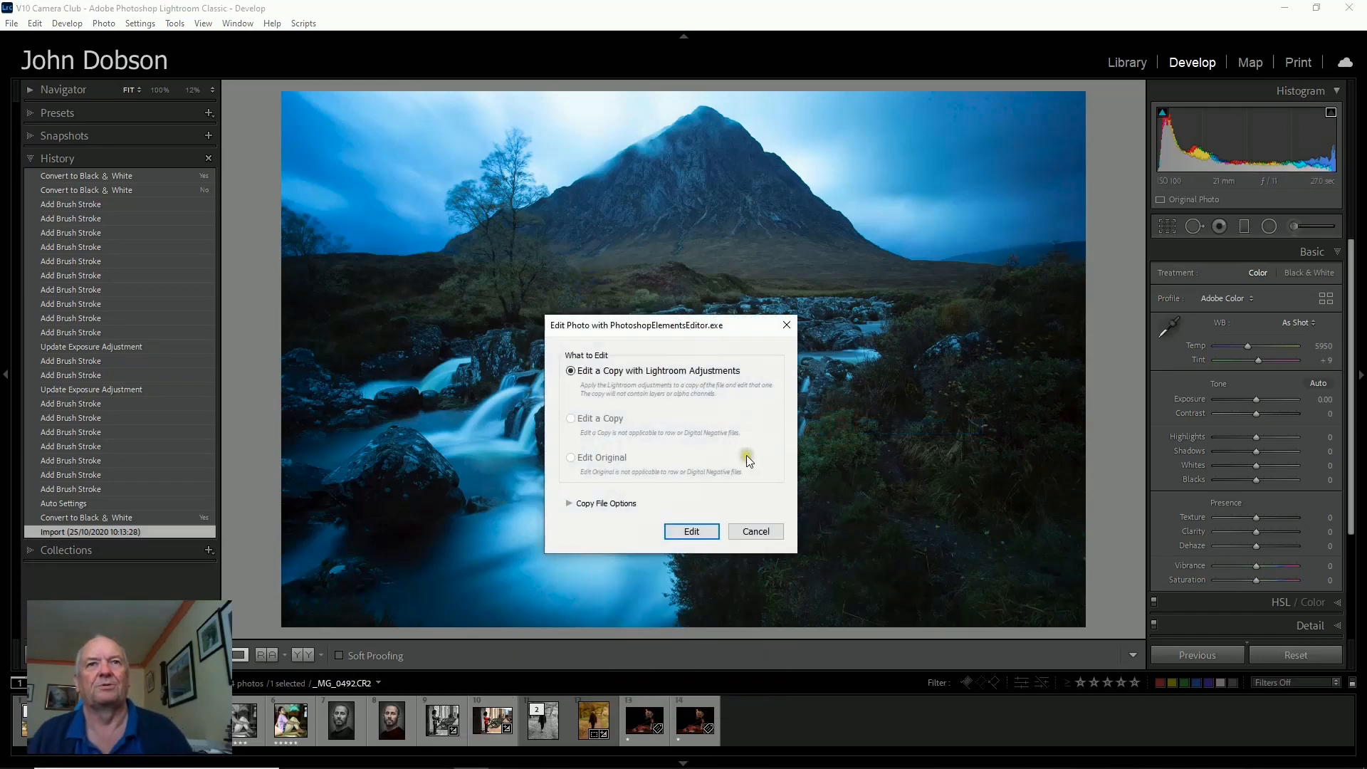
left_click(695, 531)
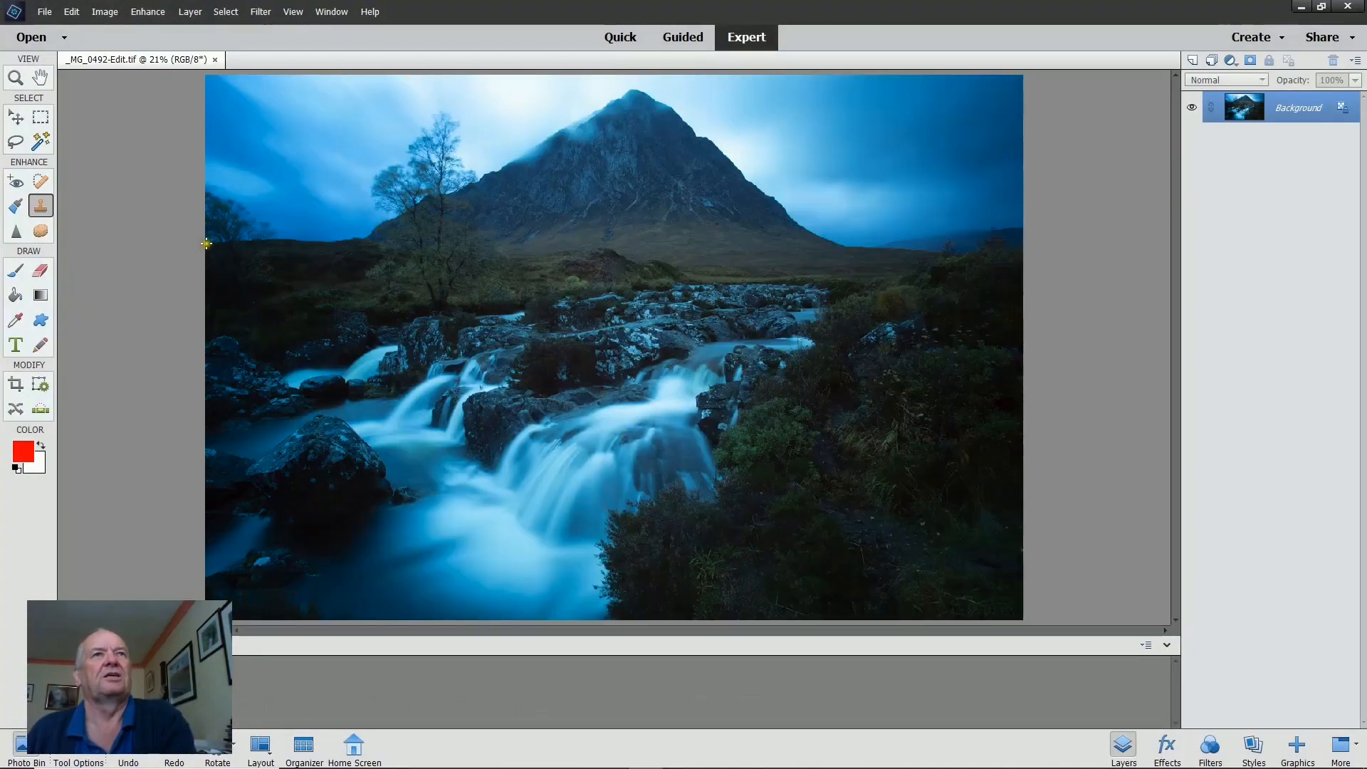
Apply Remove Color Cast, sampling the rocks beside the waterfall, and confirm.
left_click(149, 11)
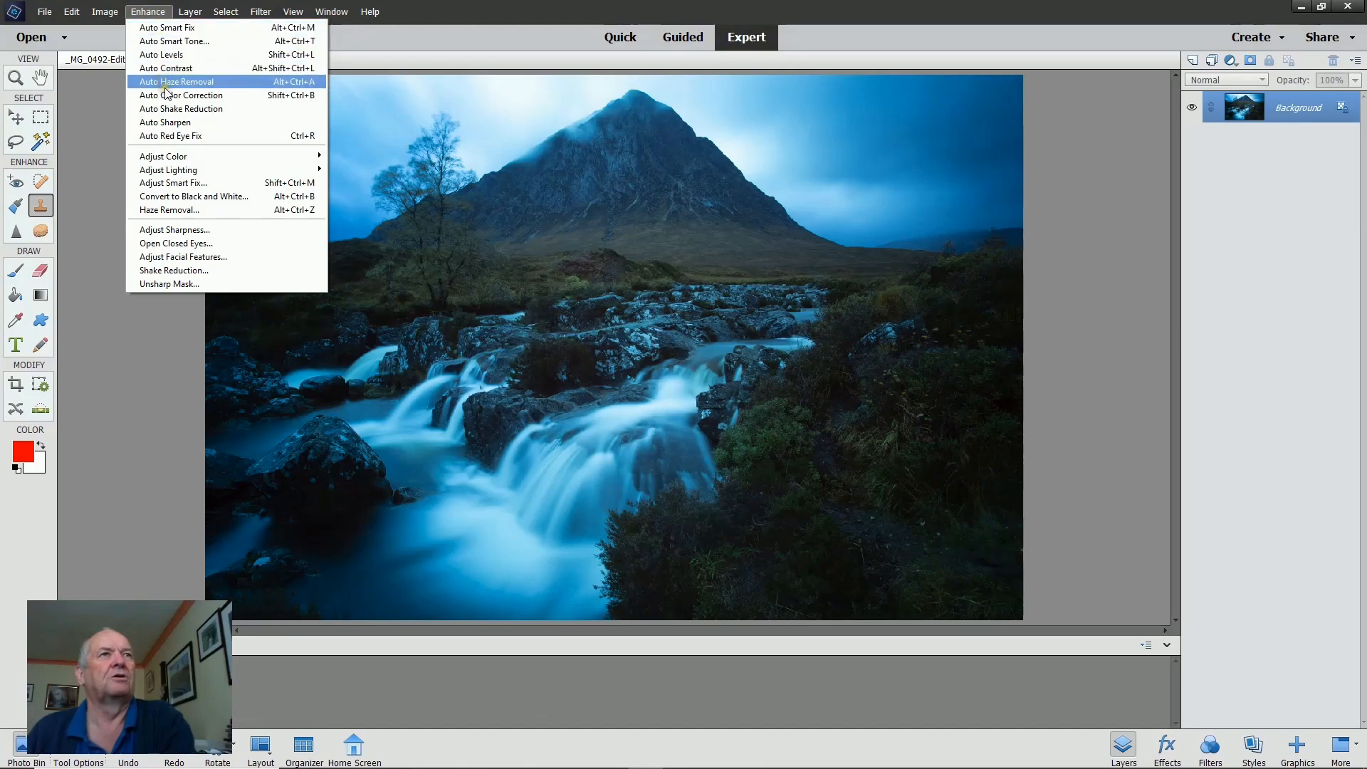
mouse_move(172, 162)
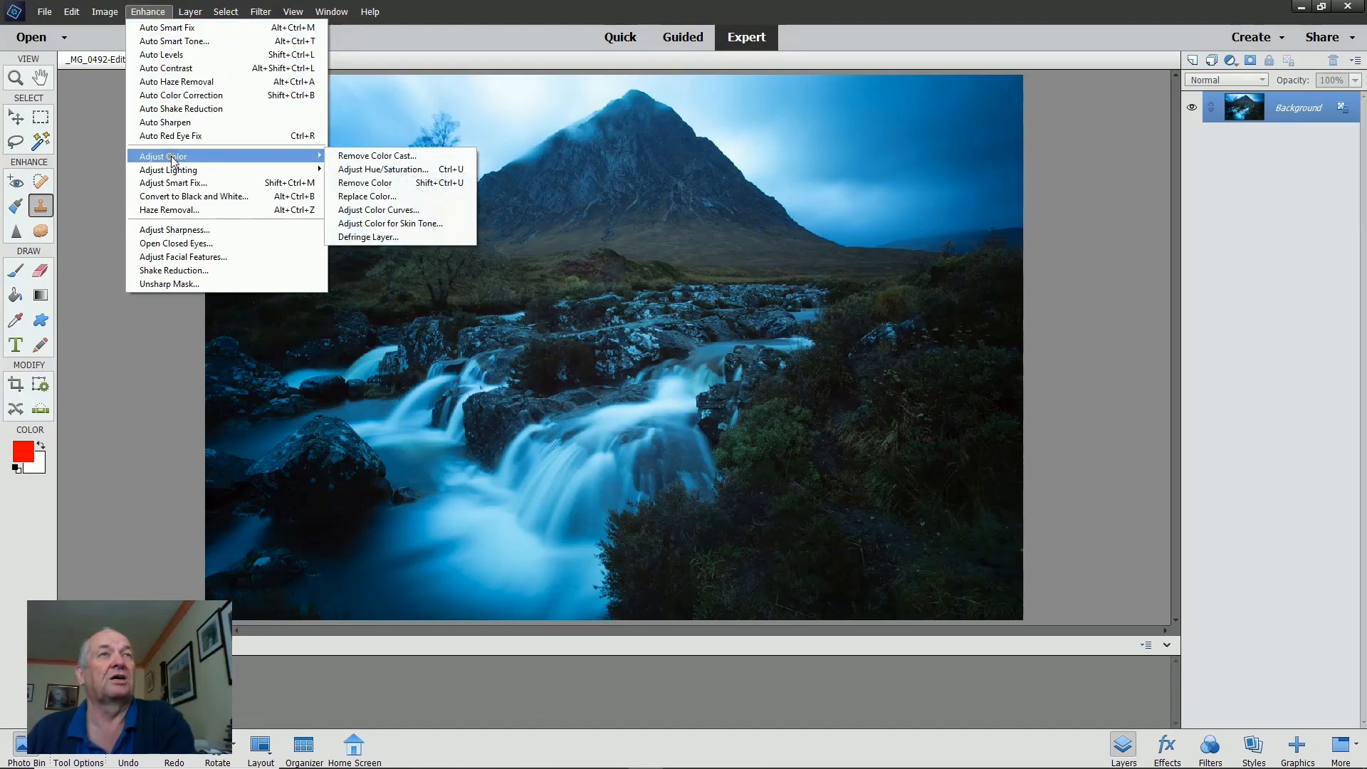
left_click(373, 157)
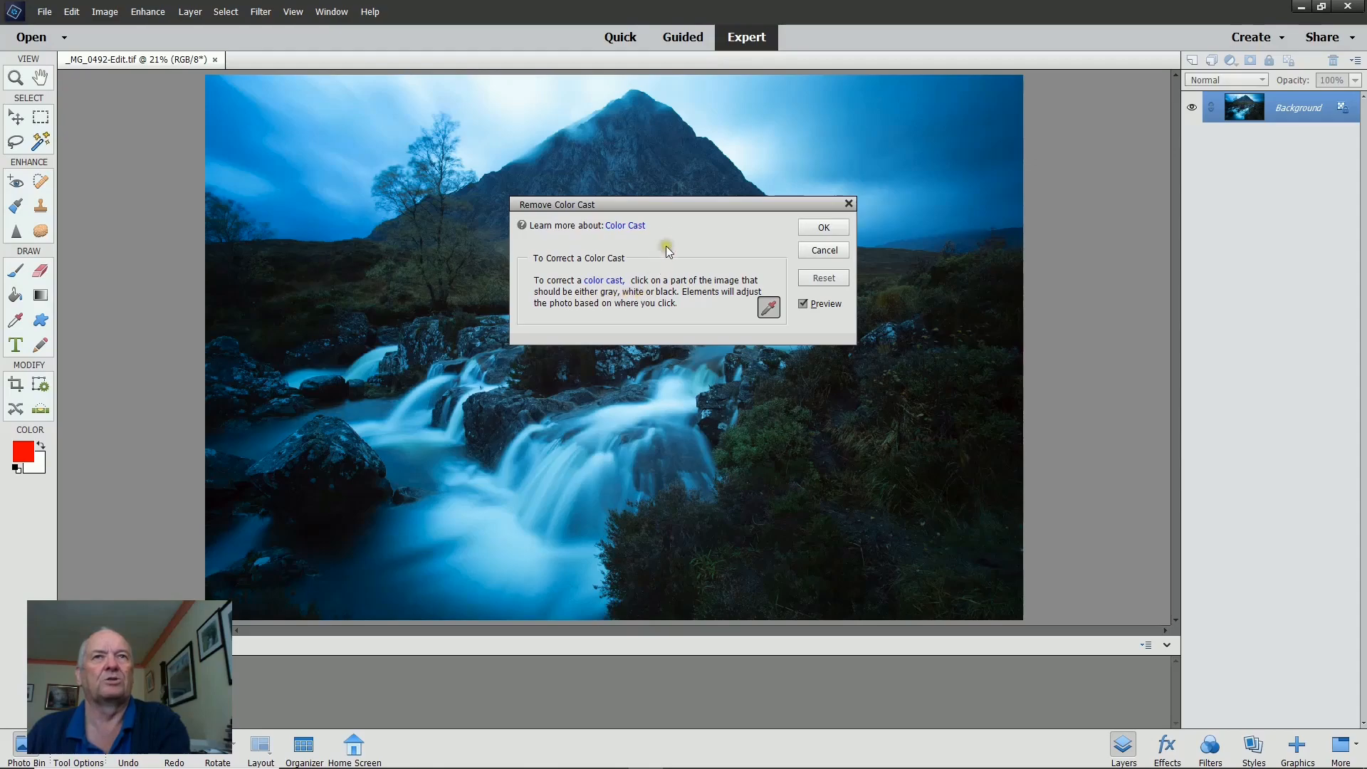
left_click_drag(651, 204, 883, 209)
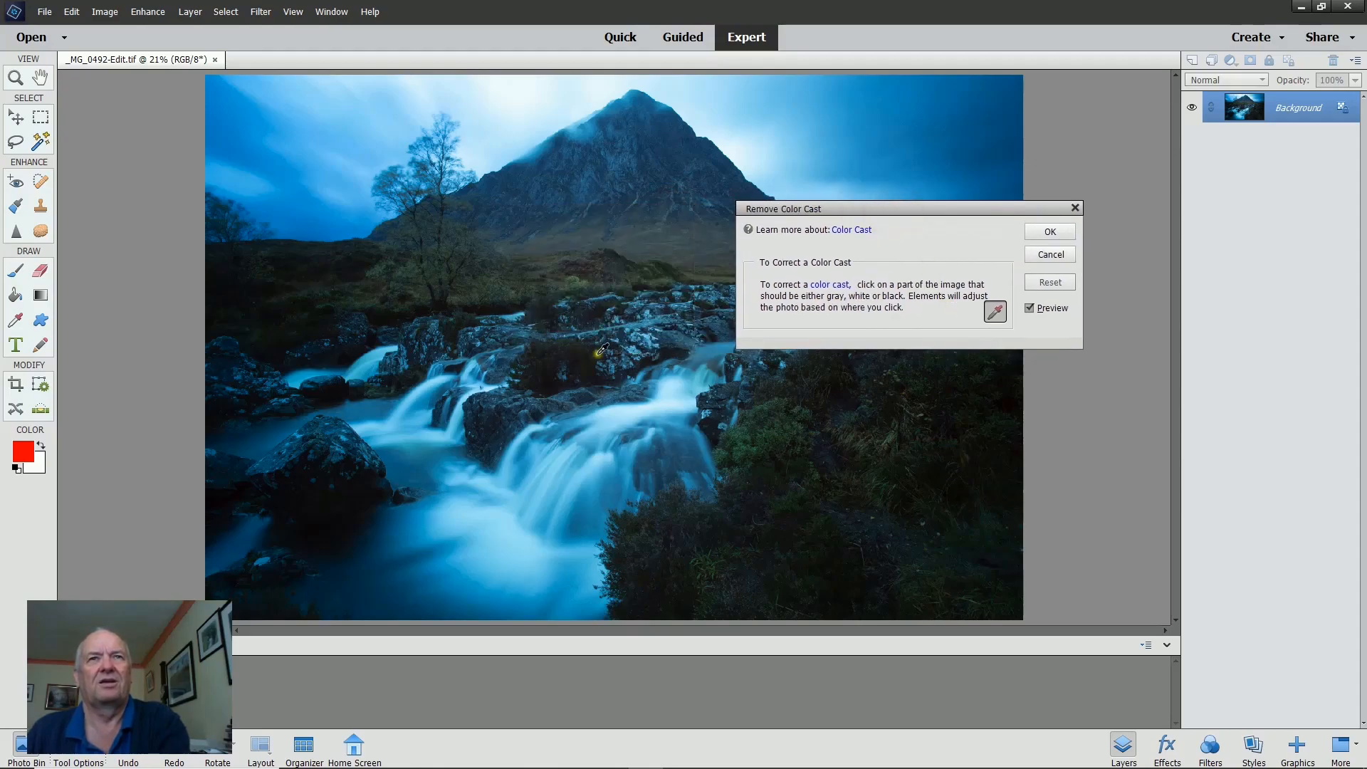
left_click(672, 332)
left_click(1051, 241)
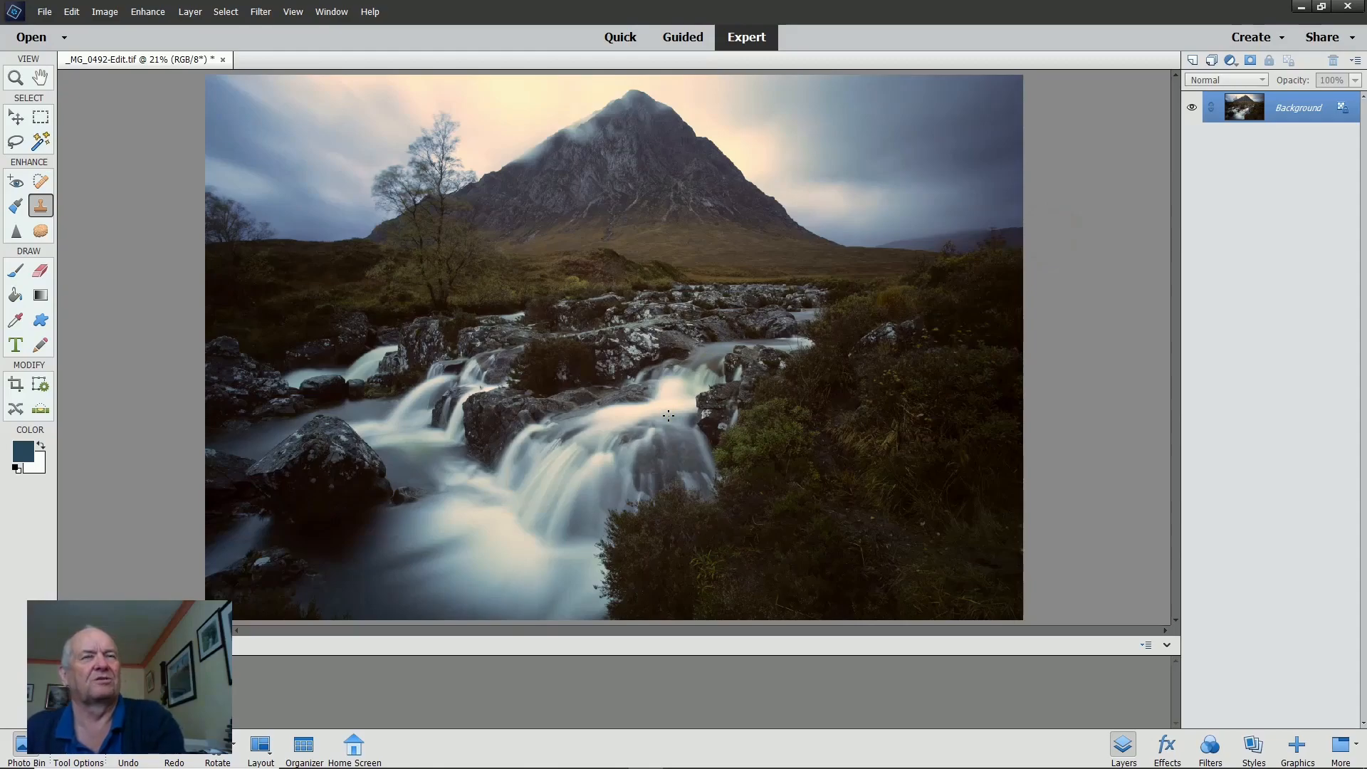
Reopen Remove Color Cast and try sampling the mountain, the boulder, the water and the rocks in turn.
left_click(153, 13)
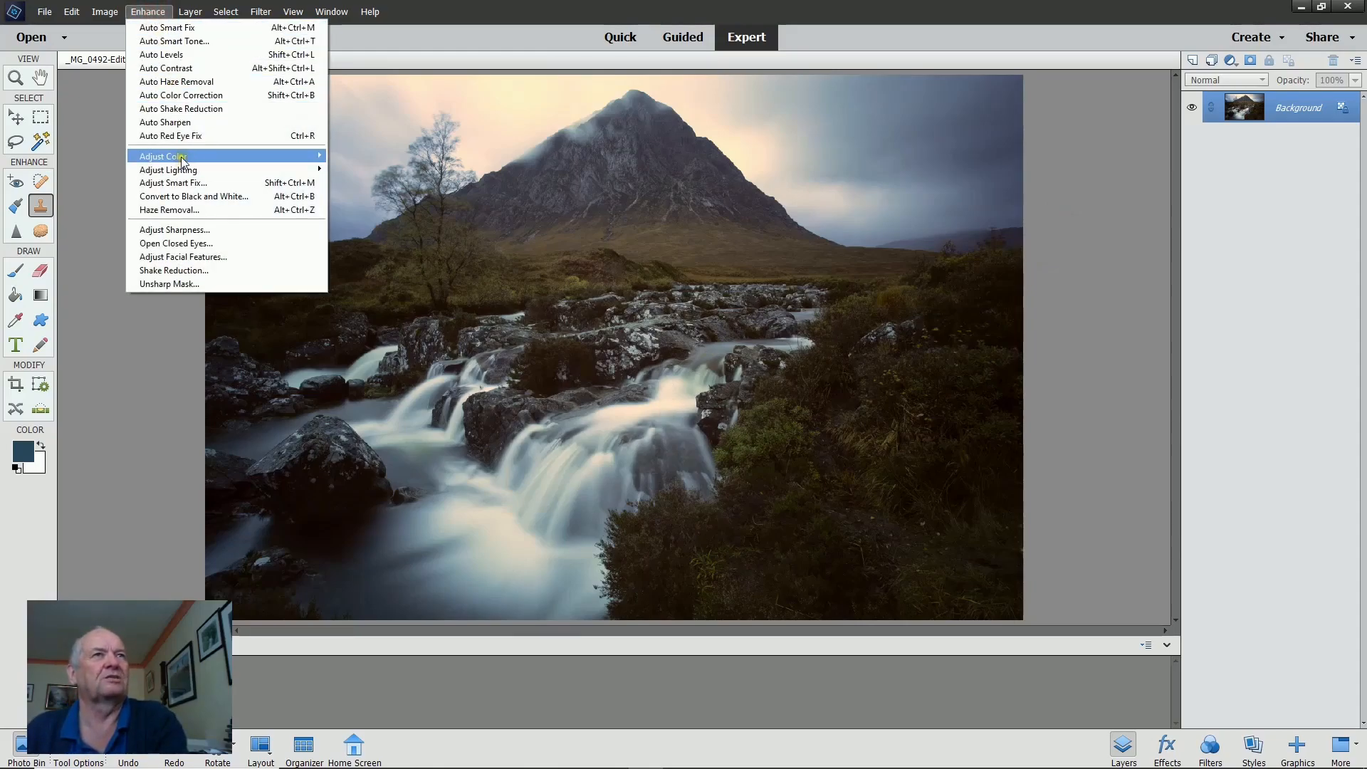
mouse_move(314, 159)
left_click(366, 156)
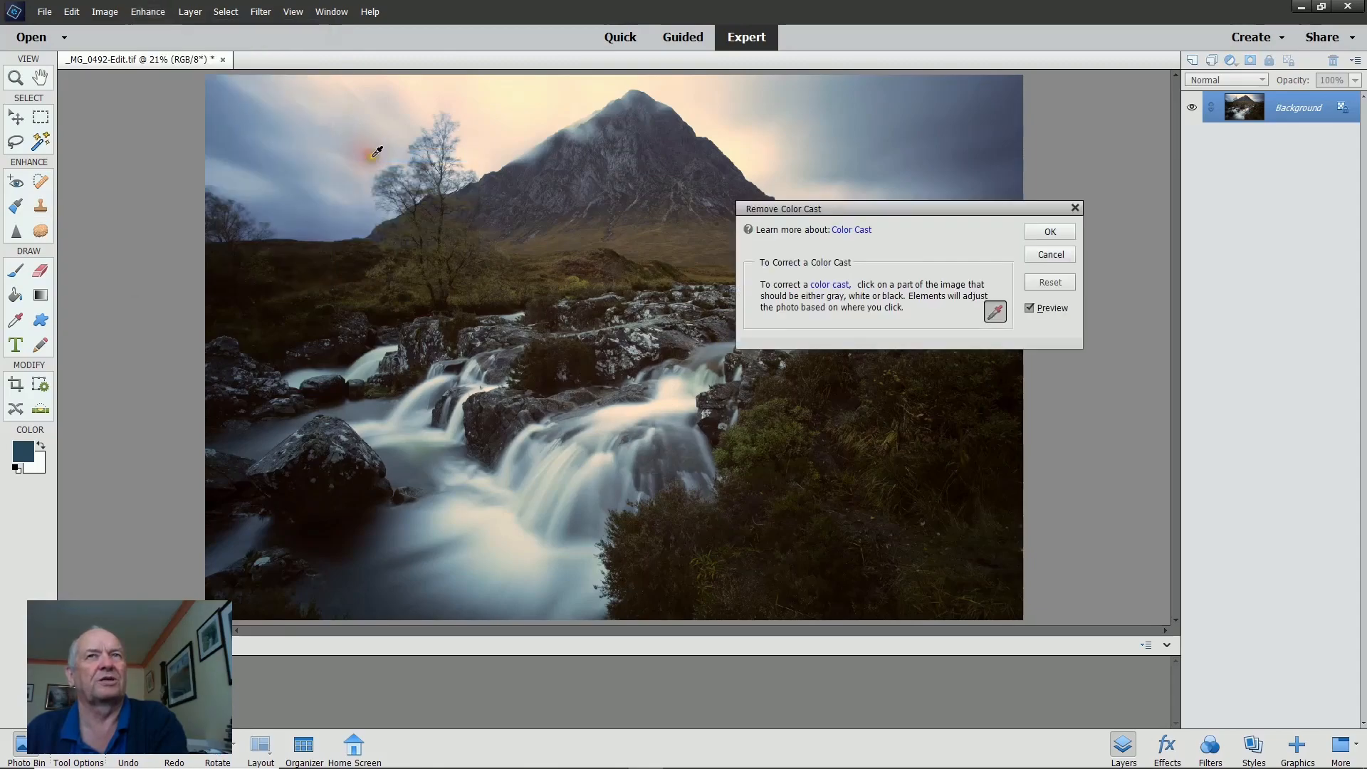
left_click(593, 175)
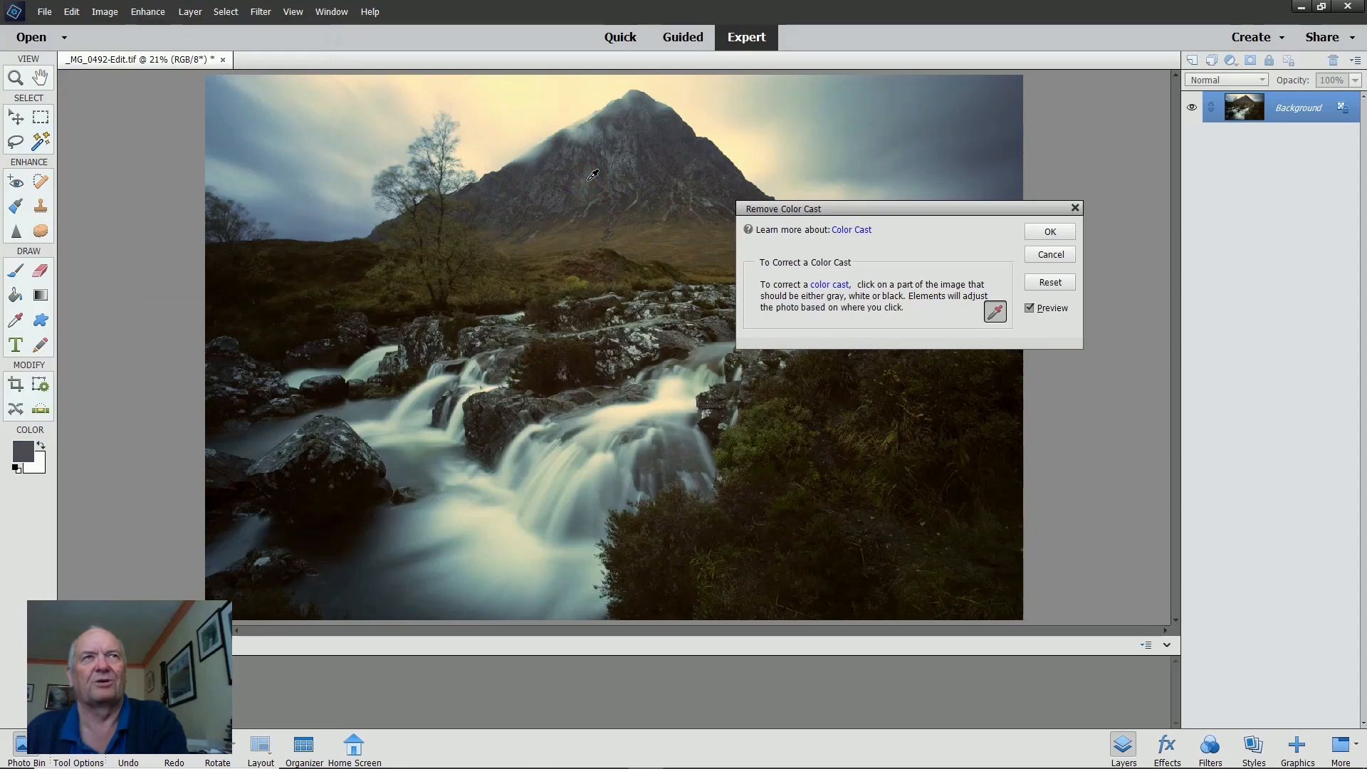
left_click(609, 169)
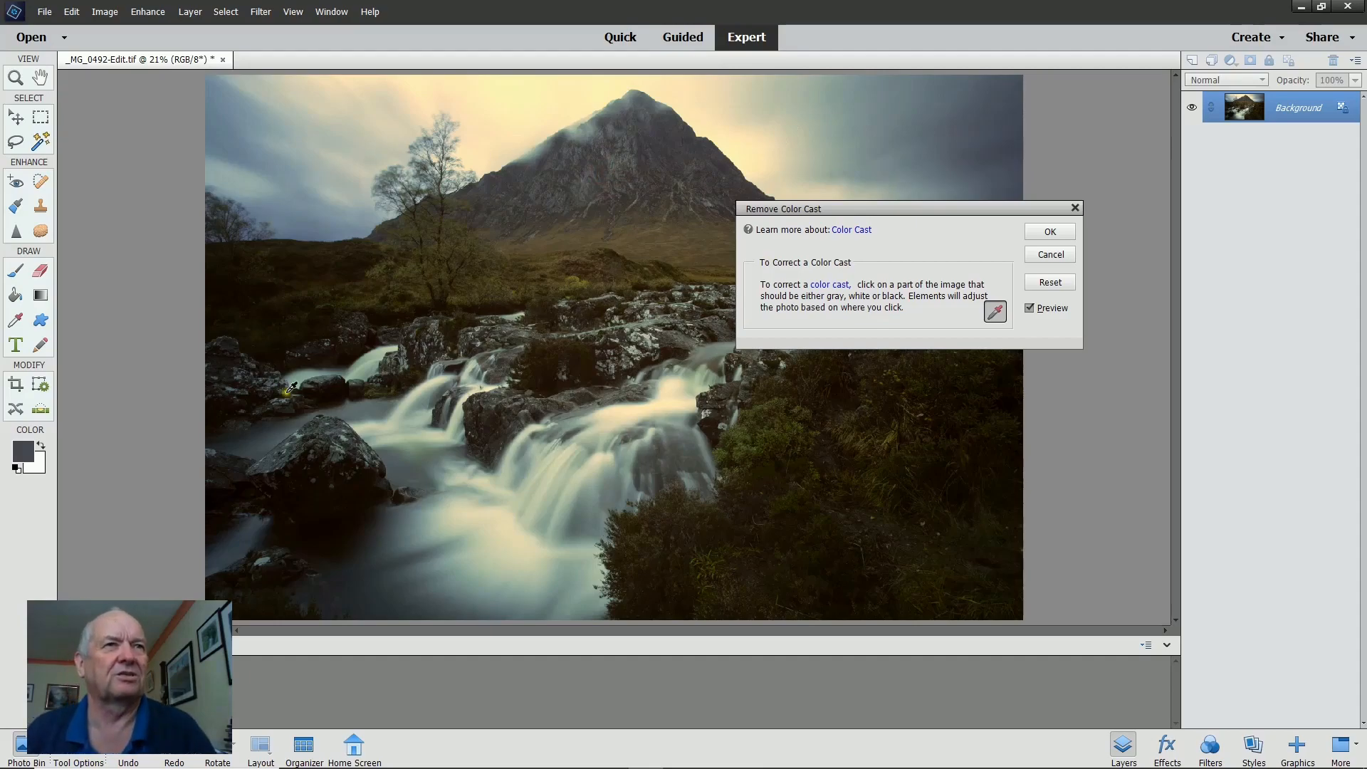
left_click(340, 423)
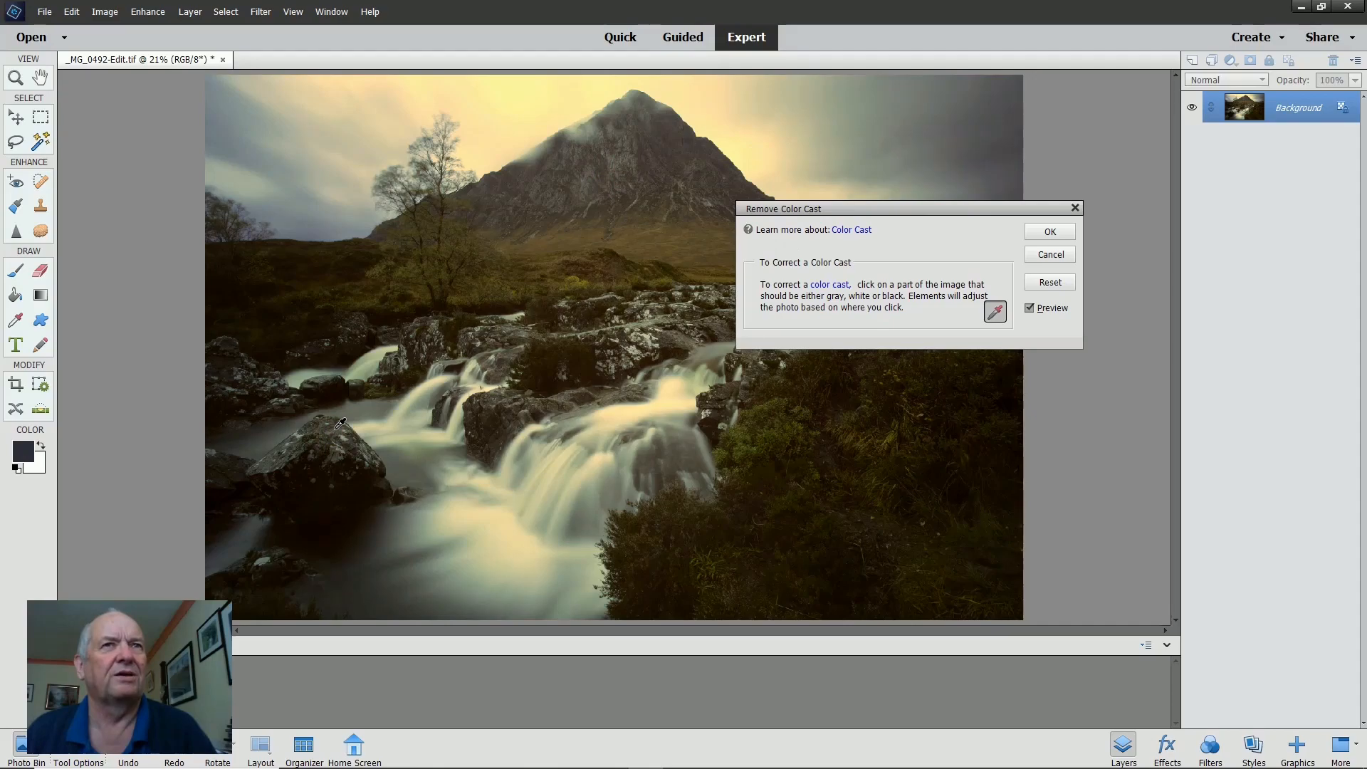
left_click(496, 513)
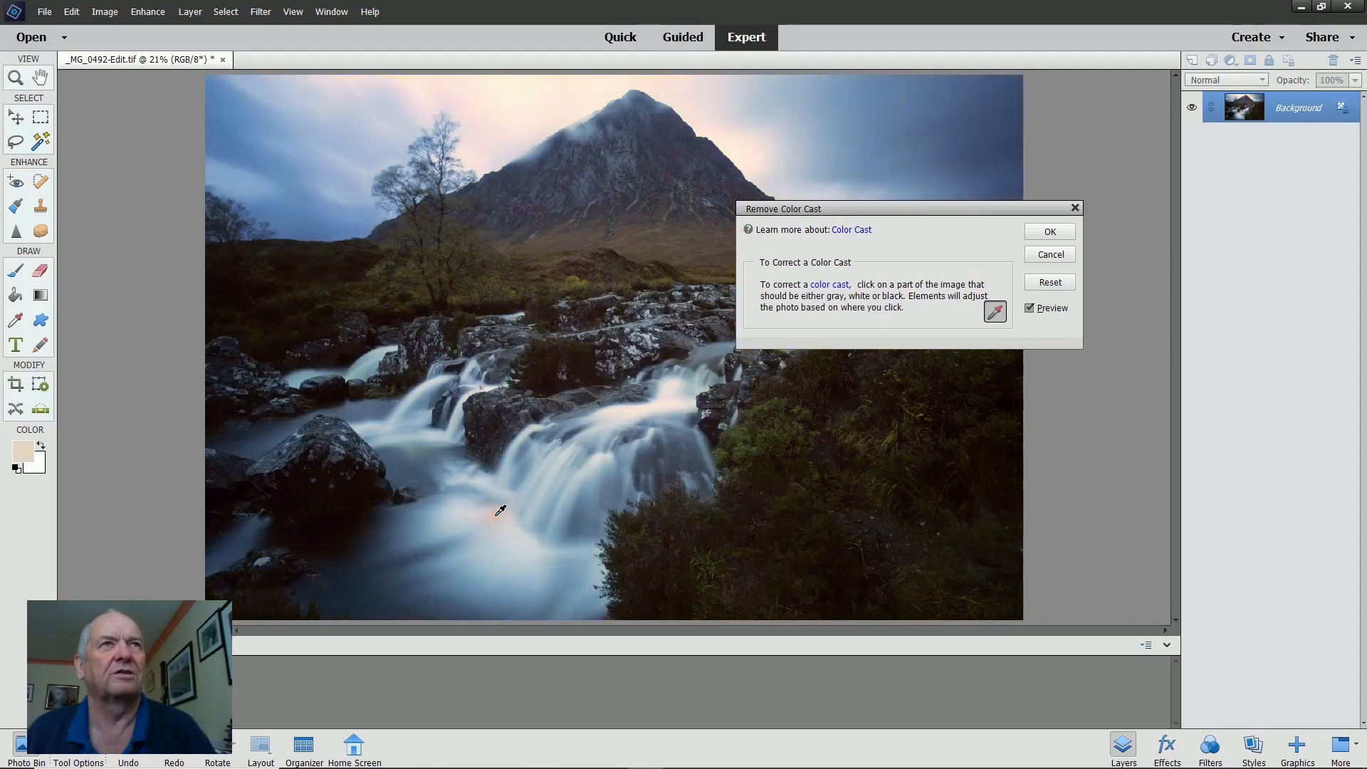
left_click(344, 425)
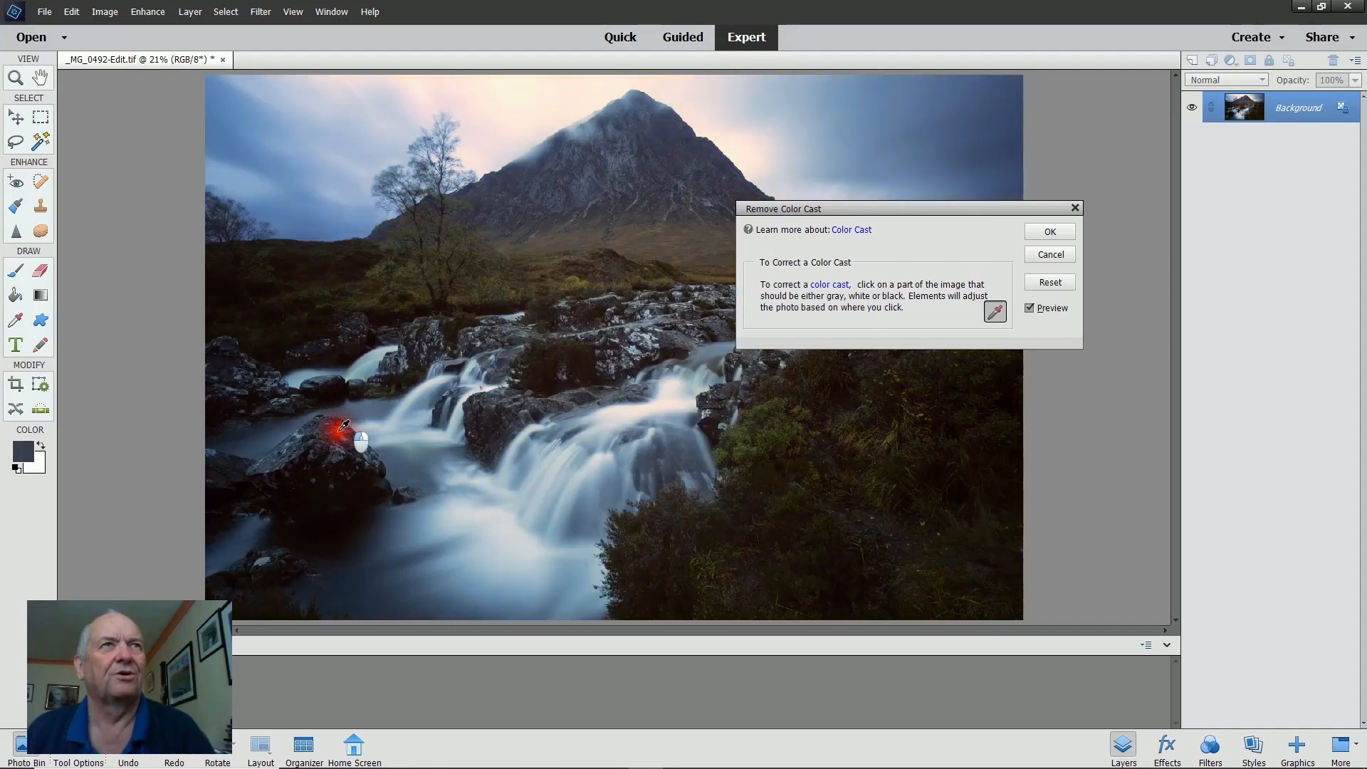
left_click(333, 427)
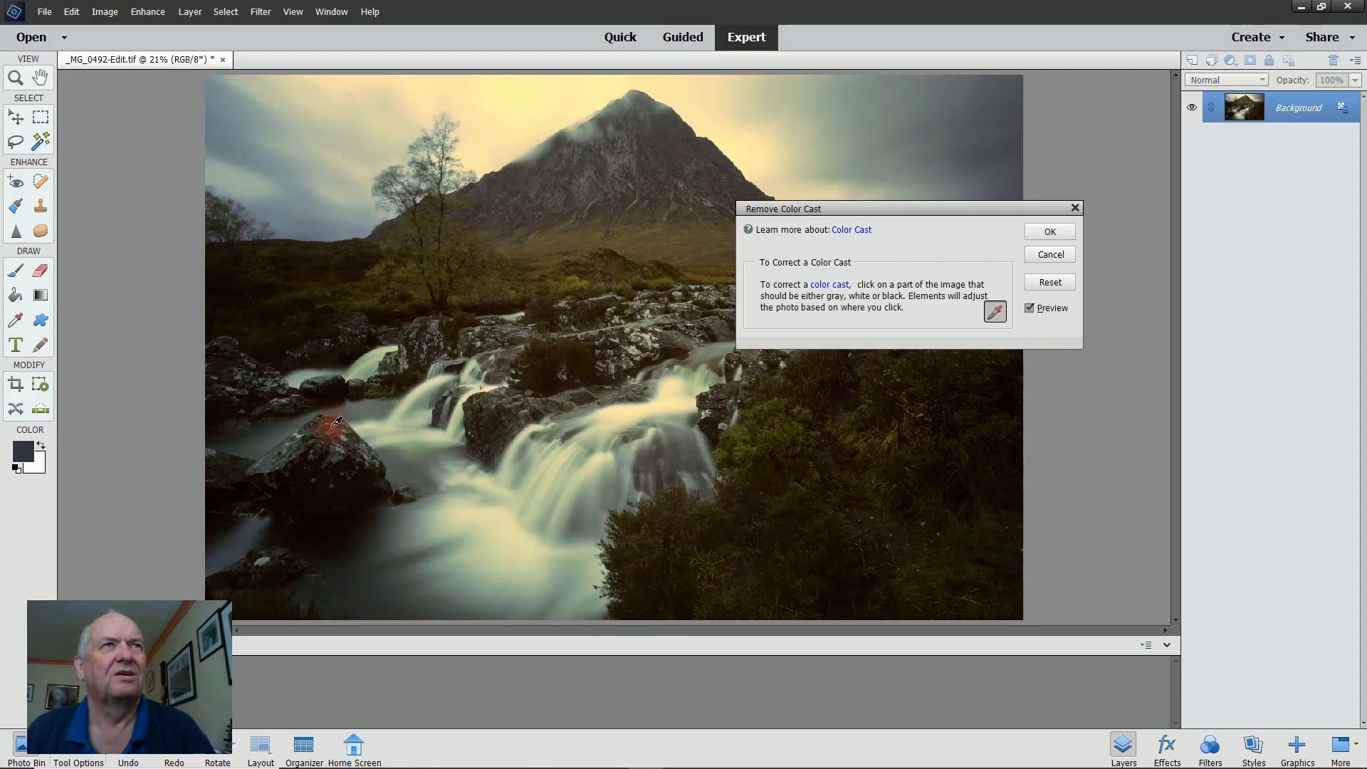
left_click(628, 388)
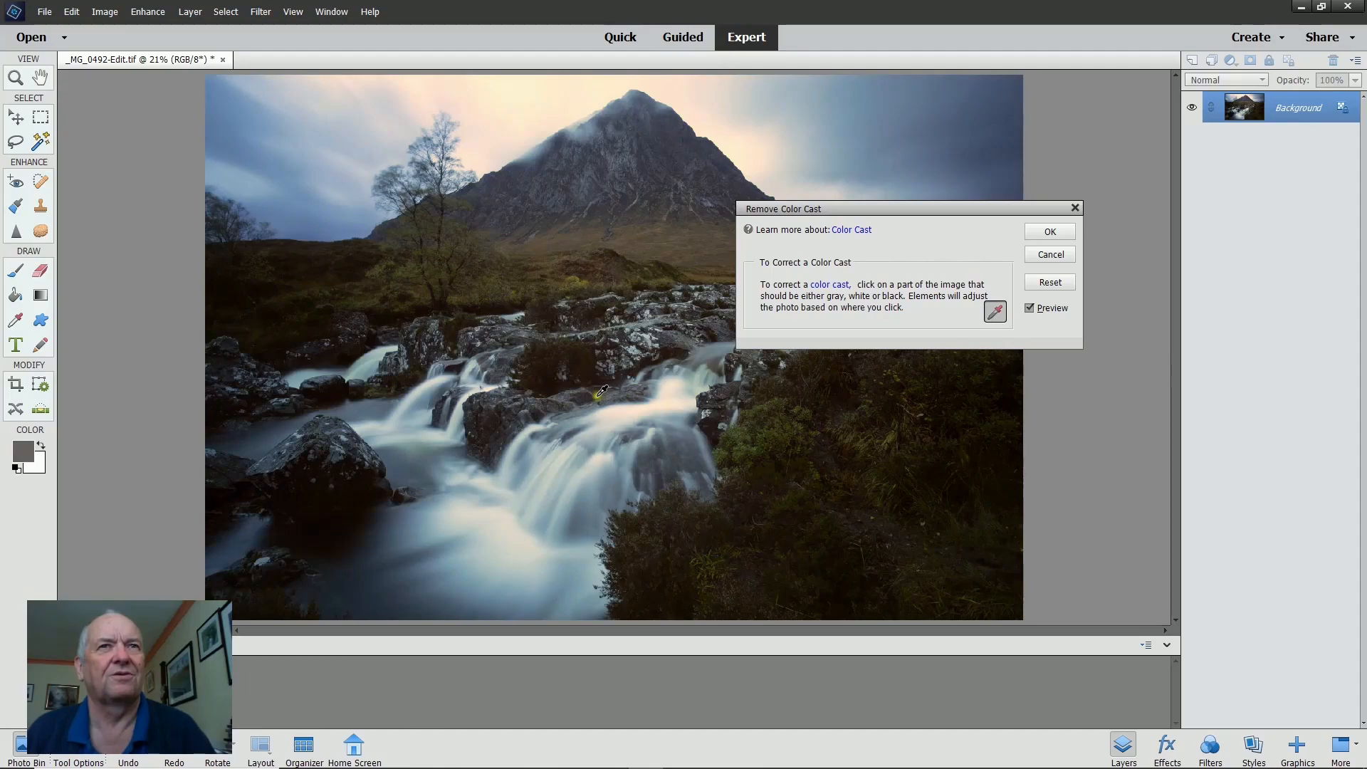
left_click(651, 331)
Sample the dark boulder left of the falls again for the colour cast correction and confirm it.
left_click(335, 426)
left_click(342, 429)
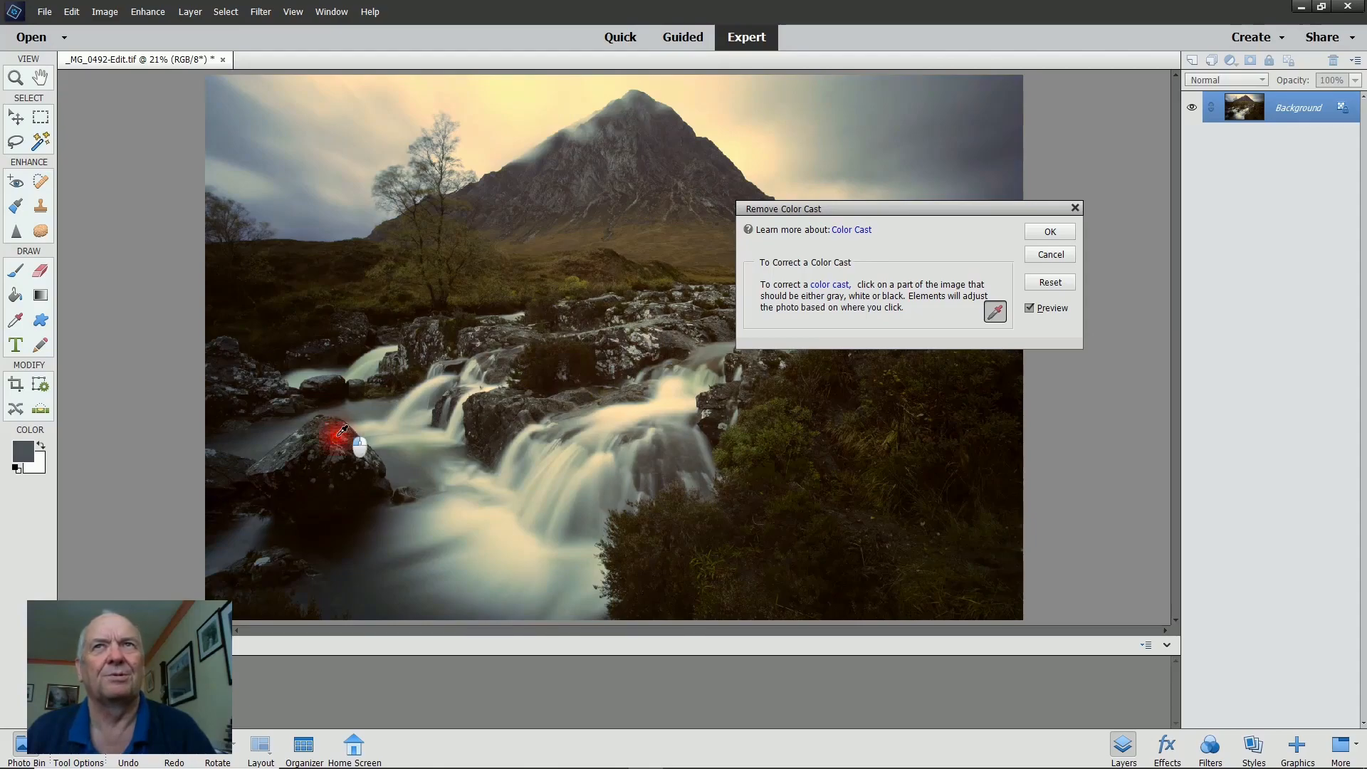
left_click(338, 428)
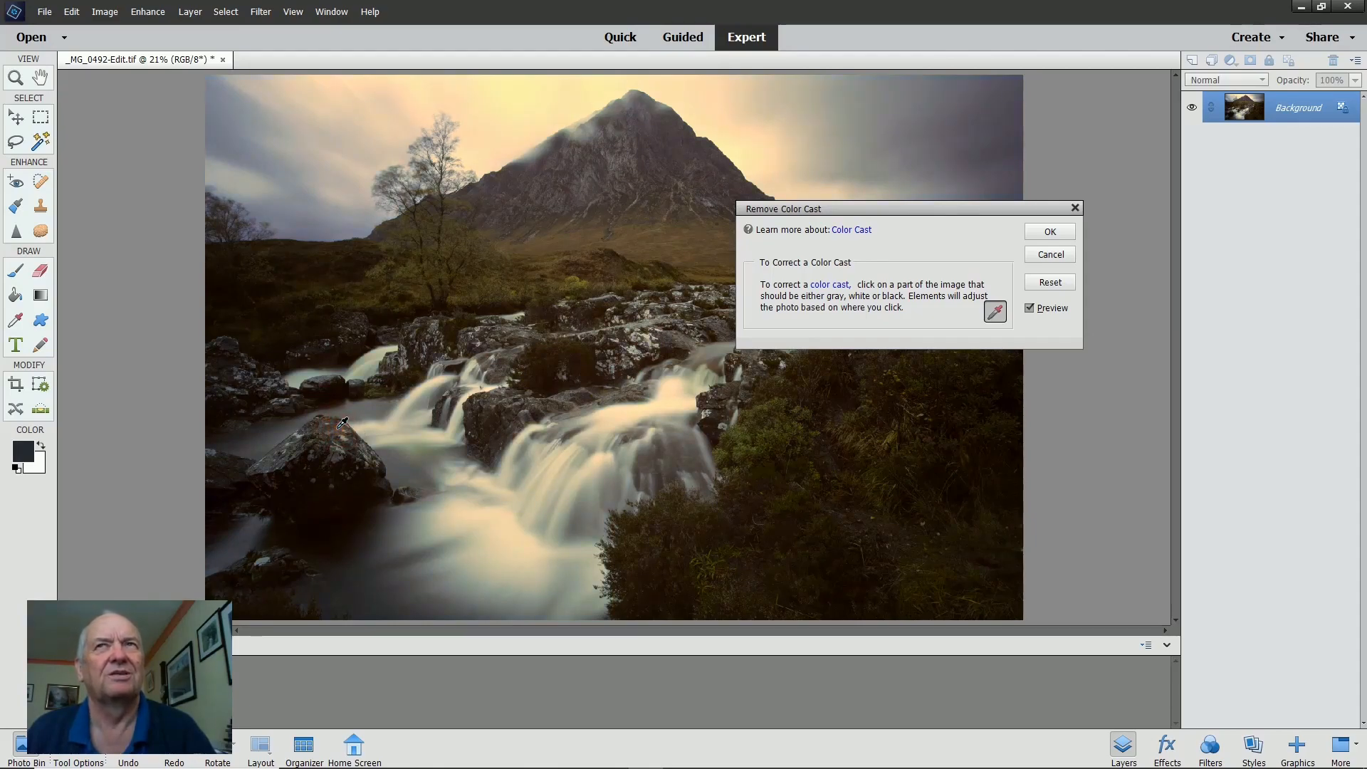
left_click(1049, 231)
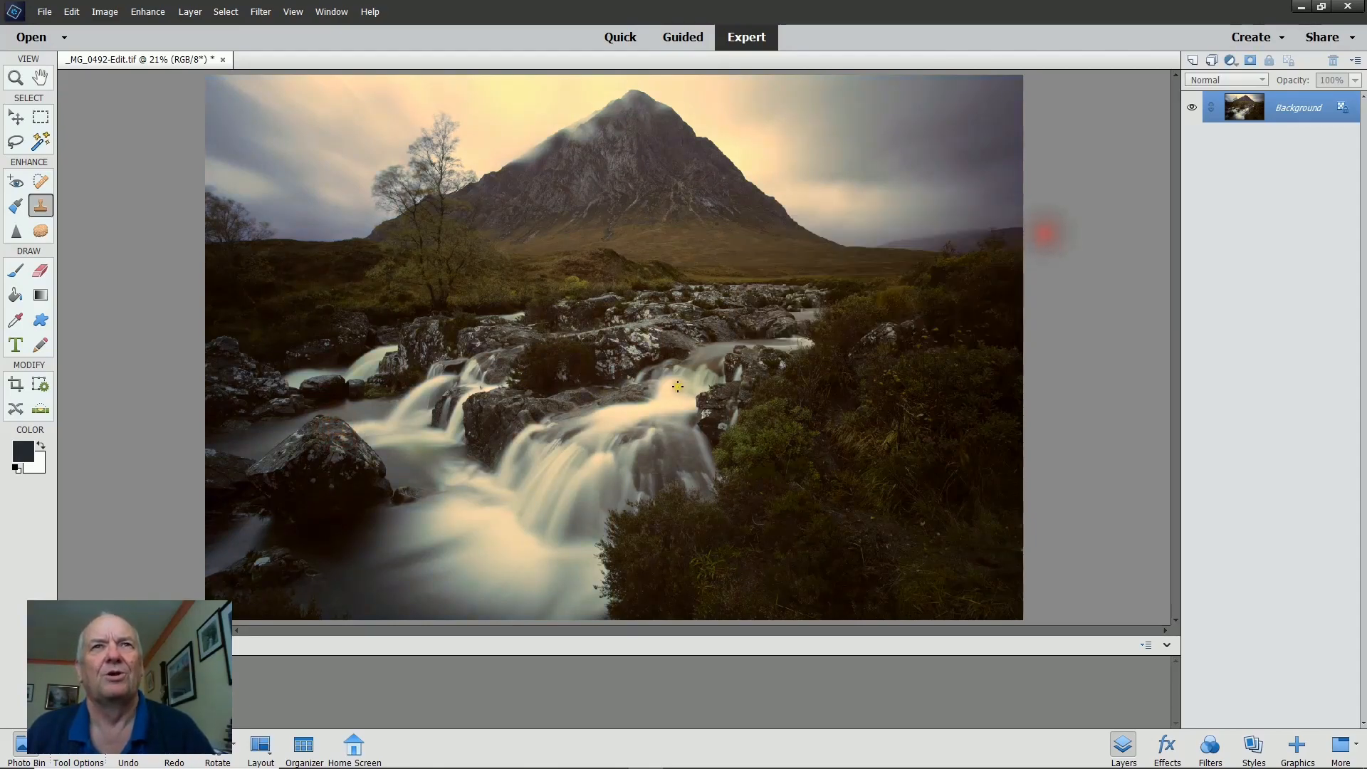